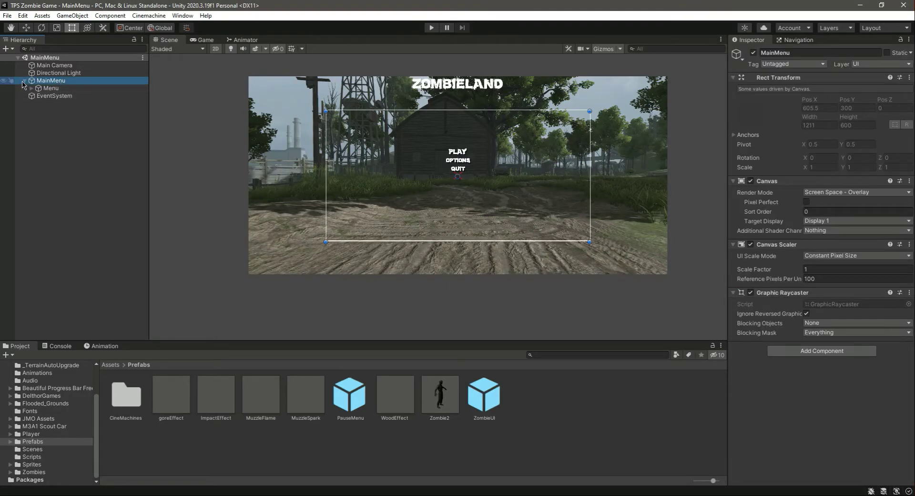
# Duplicate the MainMenu canvas and deactivate the original MainMenu.
pyautogui.click(24, 80)
pyautogui.click(53, 89)
pyautogui.click(58, 82)
pyautogui.hotkey('ctrl', 'd')
pyautogui.click(59, 82)
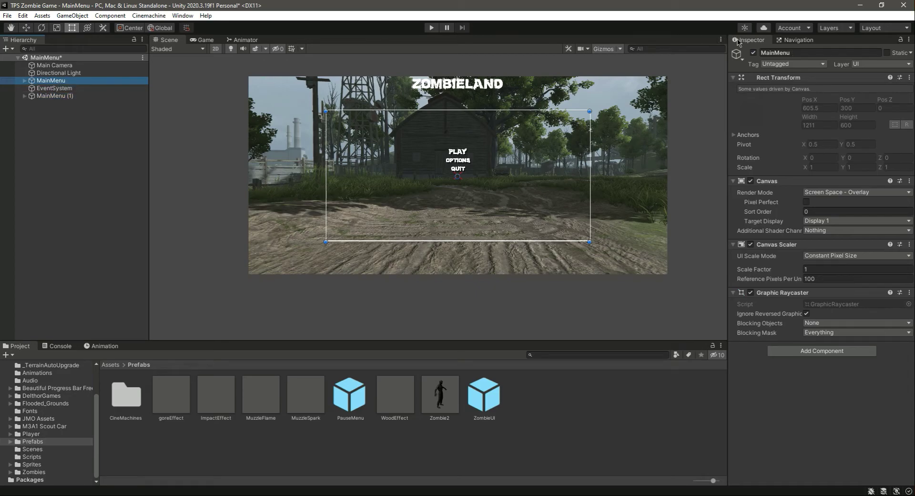
pyautogui.click(754, 52)
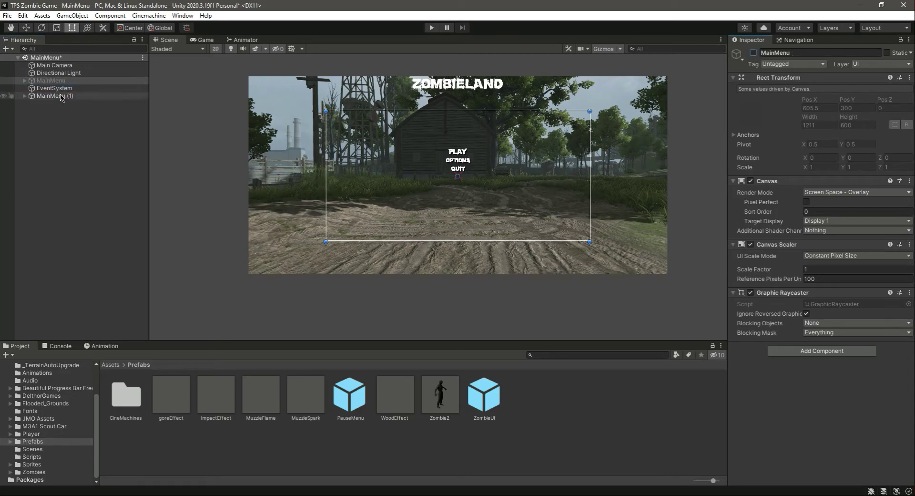
# Place the duplicated canvas directly below MainMenu in the hierarchy and rename it SelectCharacters.
pyautogui.moveTo(56, 96)
pyautogui.mouseDown()
pyautogui.moveTo(47, 97)
pyautogui.moveTo(67, 88)
pyautogui.mouseUp()
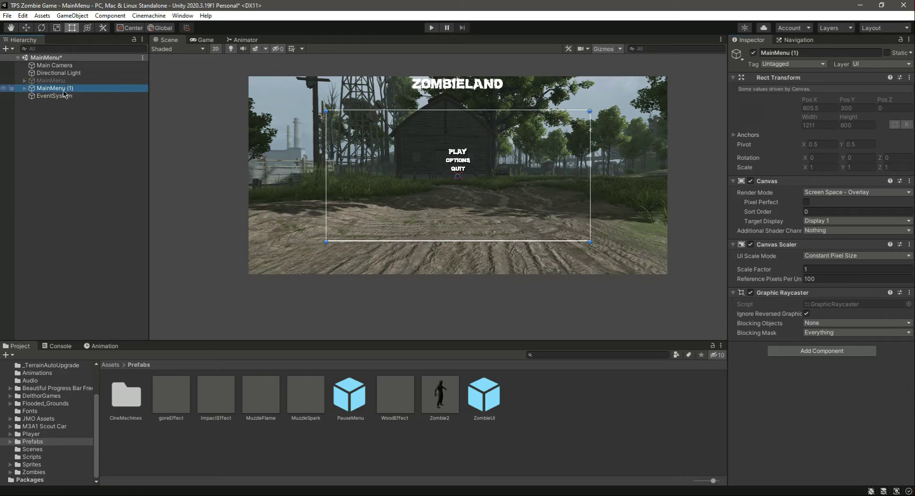
pyautogui.click(816, 53)
pyautogui.write('SelectCharacters')
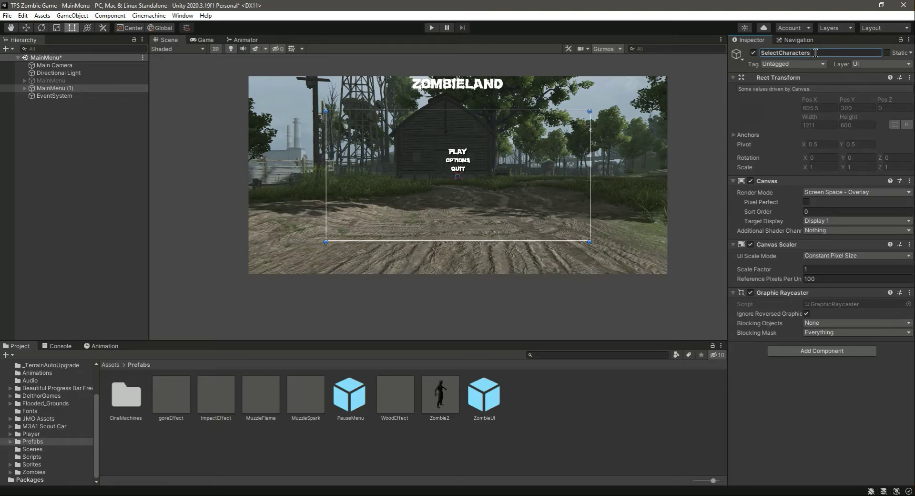
pyautogui.press('Return')
pyautogui.click(55, 125)
# Delete PlayButton, OptionButton and QuitButton from the Menu object inside SelectCharacters.
pyautogui.click(26, 88)
pyautogui.click(64, 96)
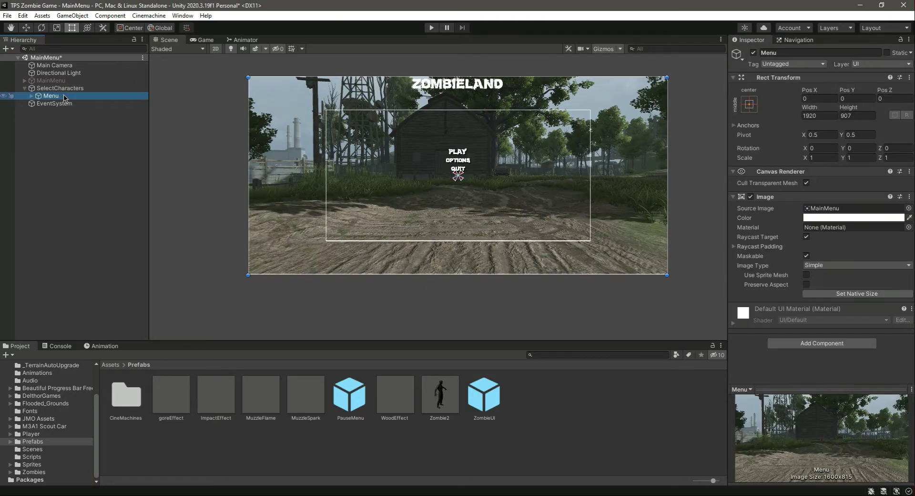
pyautogui.click(32, 96)
pyautogui.click(65, 111)
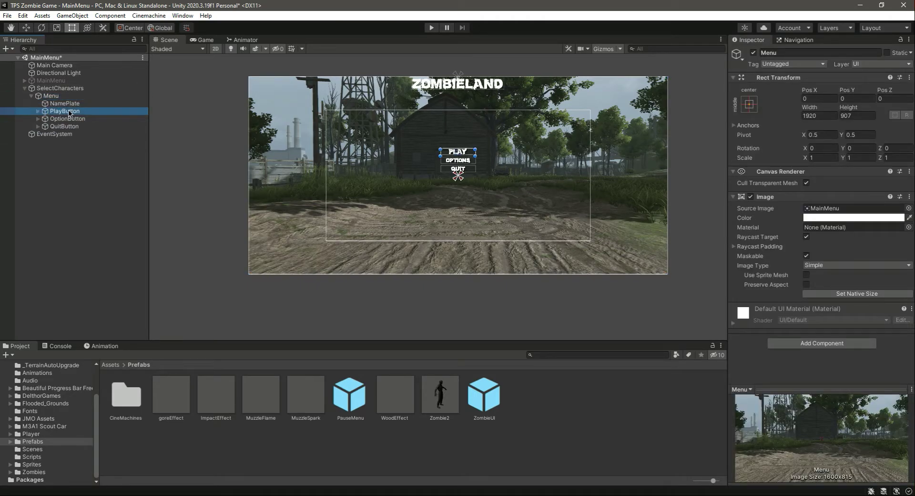
pyautogui.keyDown('shift'); pyautogui.click(80, 126); pyautogui.keyUp('shift')
pyautogui.press('Delete')
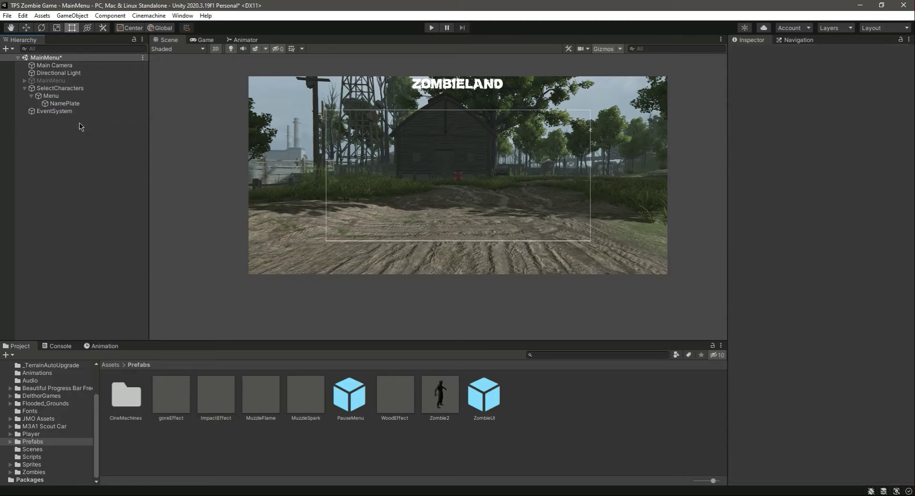
# Change the NamePlate text under SelectCharacters to "Select Character".
pyautogui.click(64, 103)
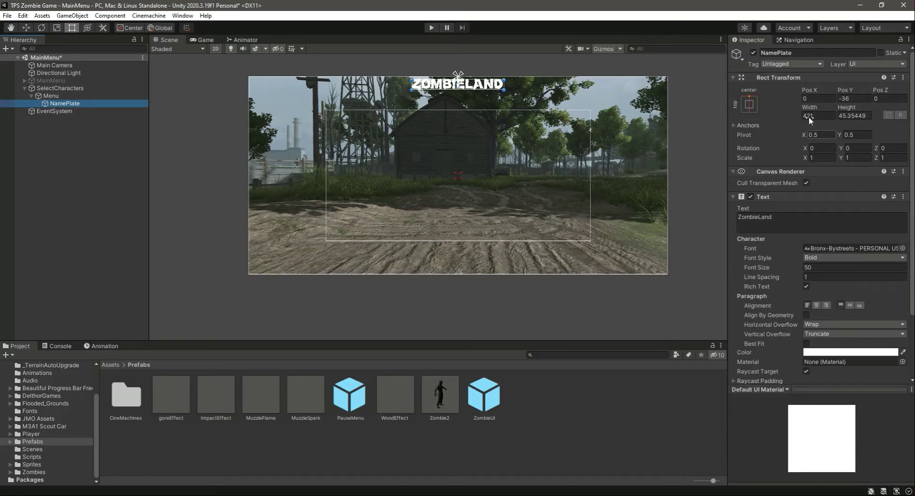
pyautogui.click(789, 219)
pyautogui.write('Select')
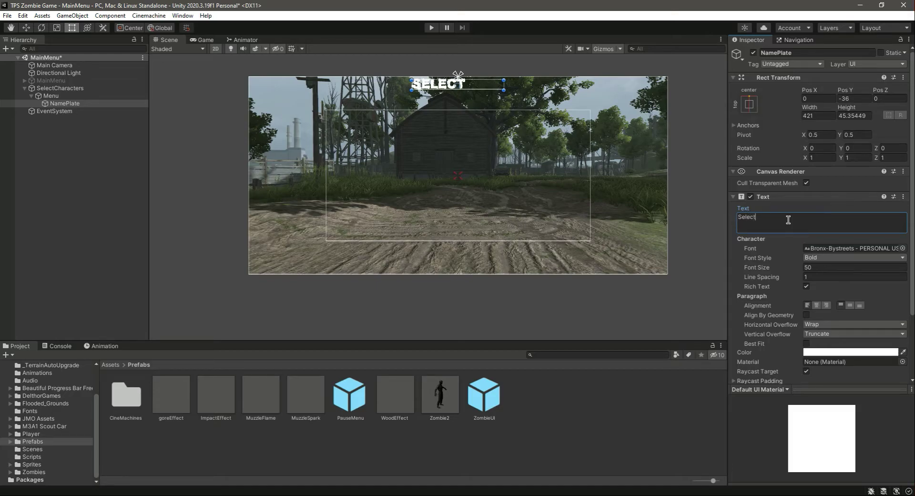
pyautogui.write(' CHaracter')
pyautogui.click(766, 218)
pyautogui.press('BackSpace')
pyautogui.write('h')
# Set the NamePlate's height to 77 and its font size to 30.
pyautogui.click(854, 117)
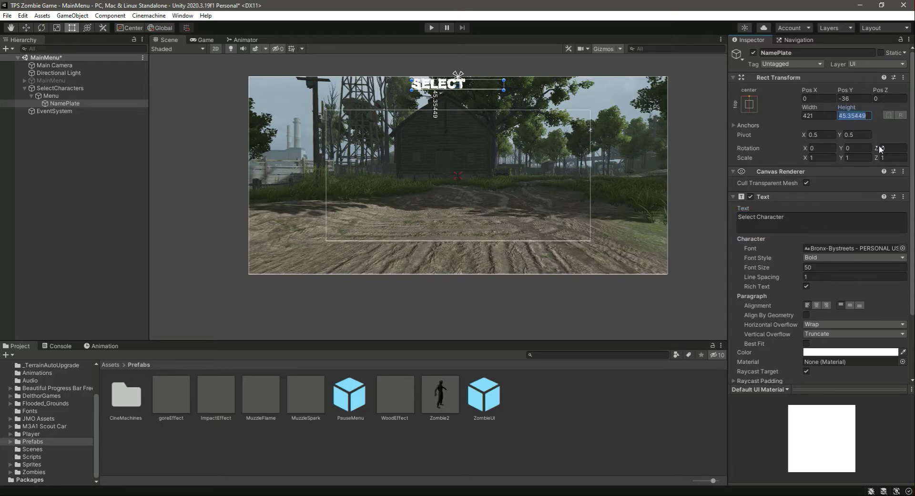
pyautogui.write('77')
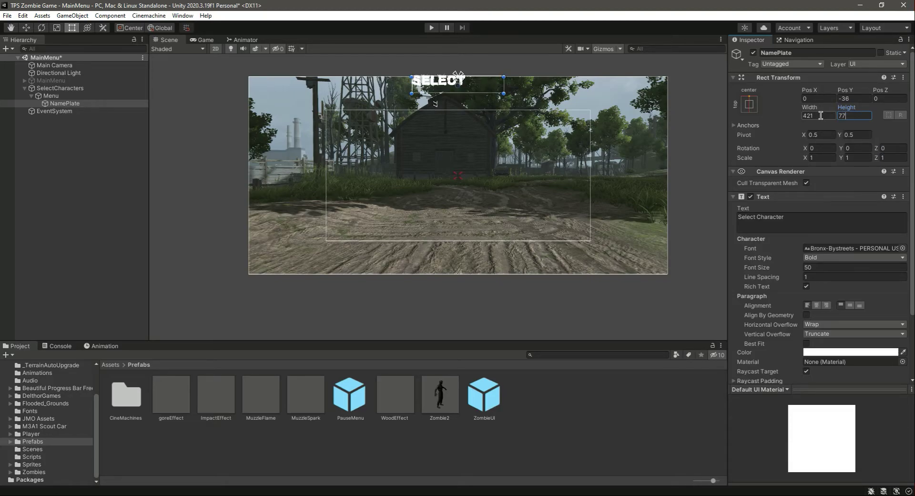
pyautogui.click(820, 267)
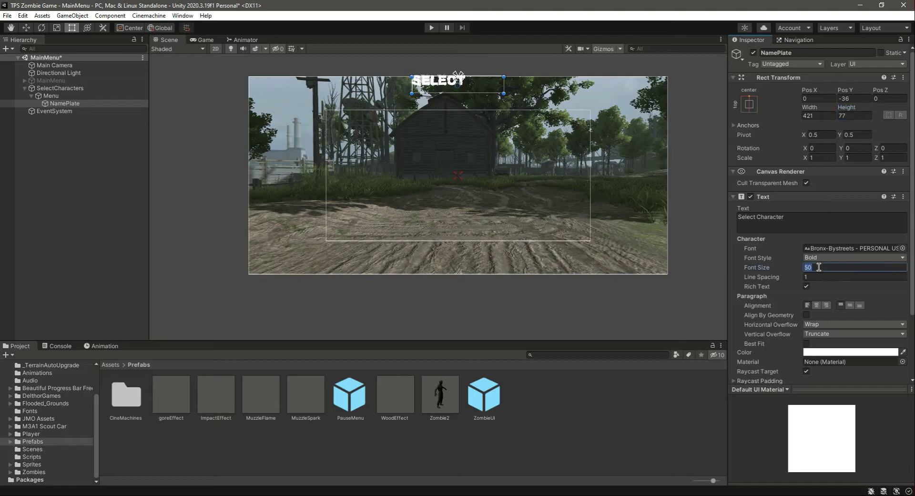
pyautogui.write('30')
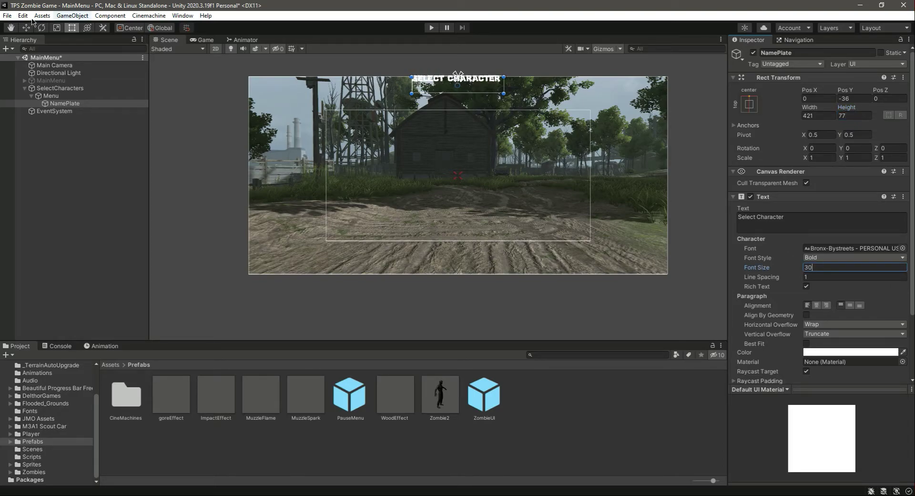
# Move the NamePlate down to a Pos Y of about -51 and preview it in the maximized Game view.
pyautogui.write('w')
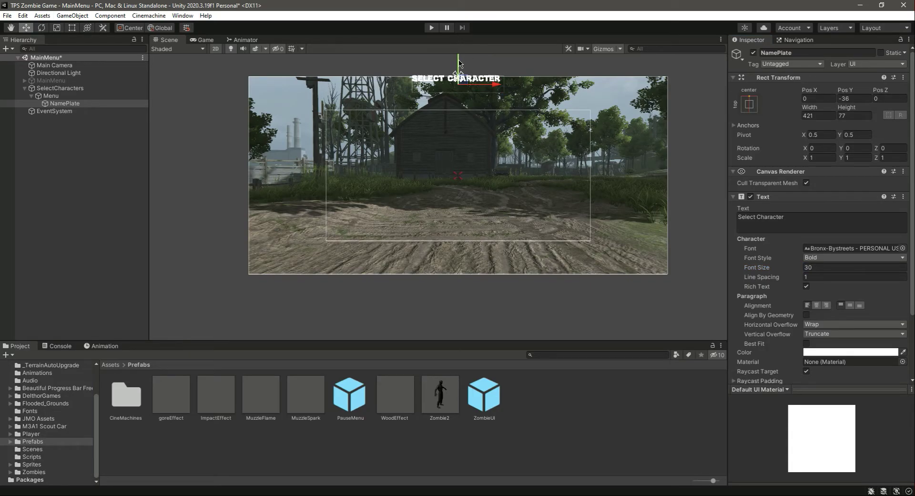
pyautogui.moveTo(459, 64); pyautogui.dragTo(460, 67)
pyautogui.click(201, 41)
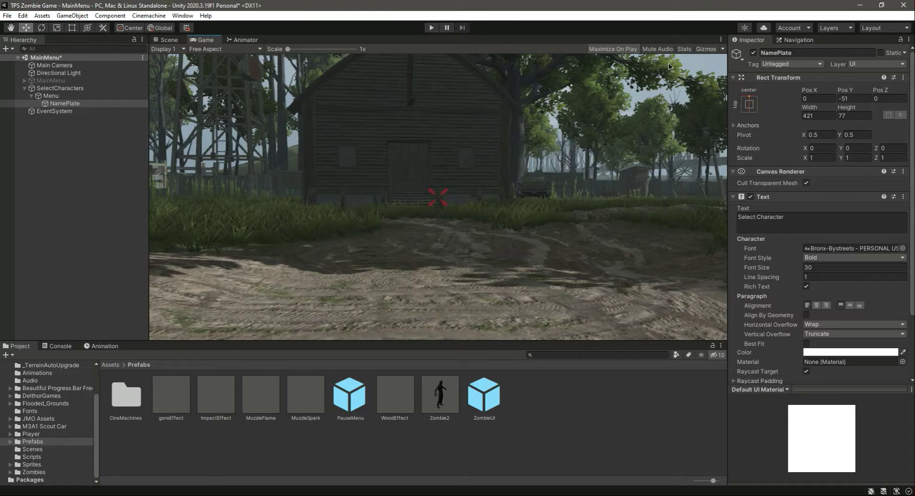
pyautogui.click(721, 40)
pyautogui.click(739, 72)
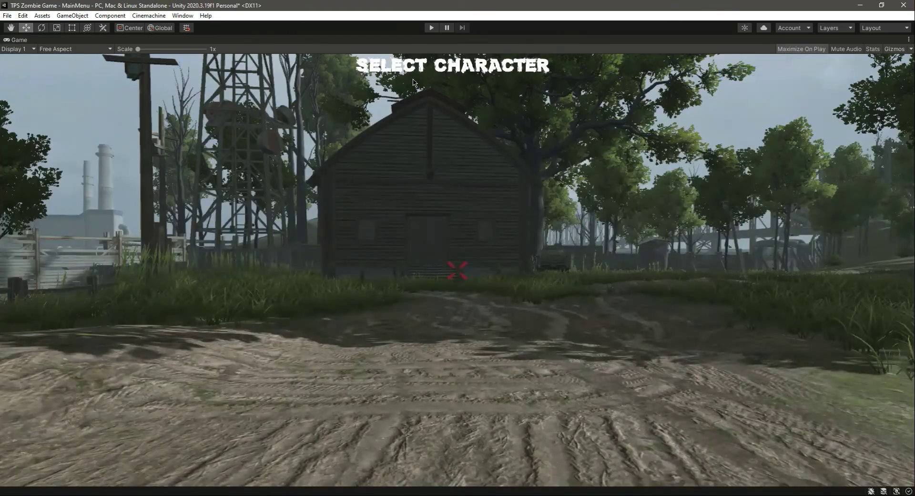
pyautogui.click(909, 40)
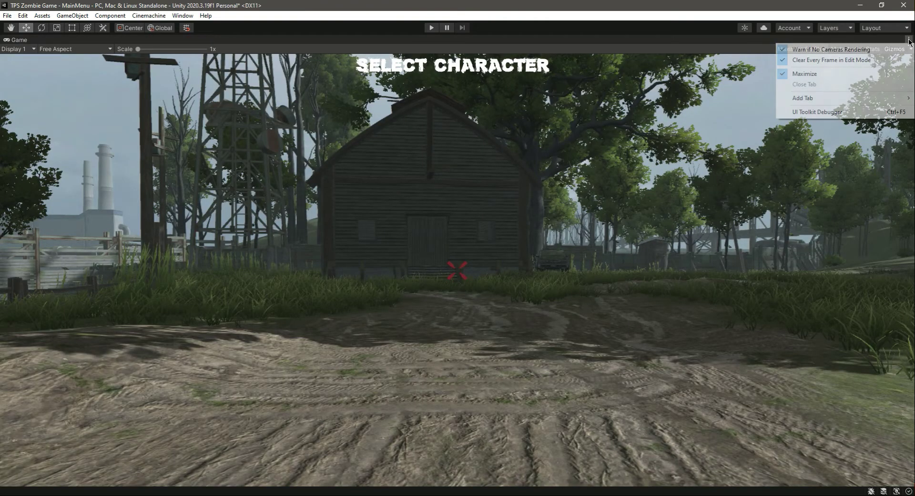
pyautogui.click(858, 76)
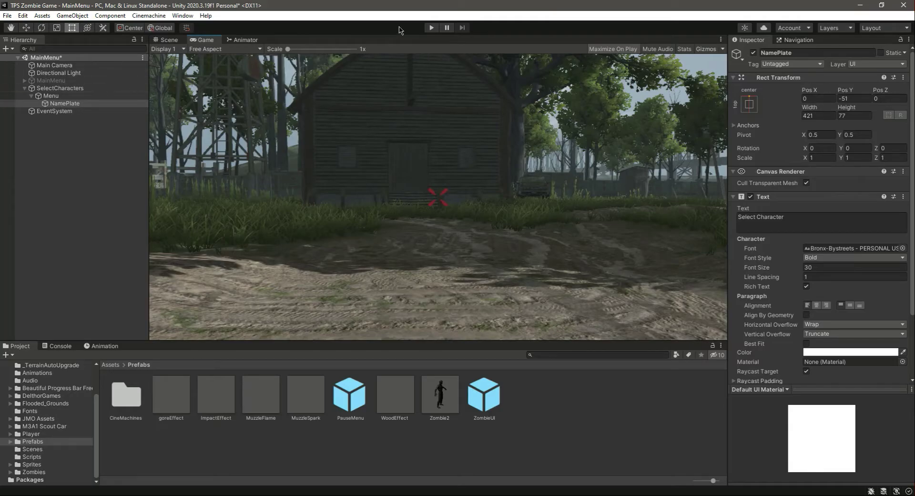
# Shorten the NamePlate's text box in the Scene view from its lower edge to a height of about 34.
pyautogui.click(172, 40)
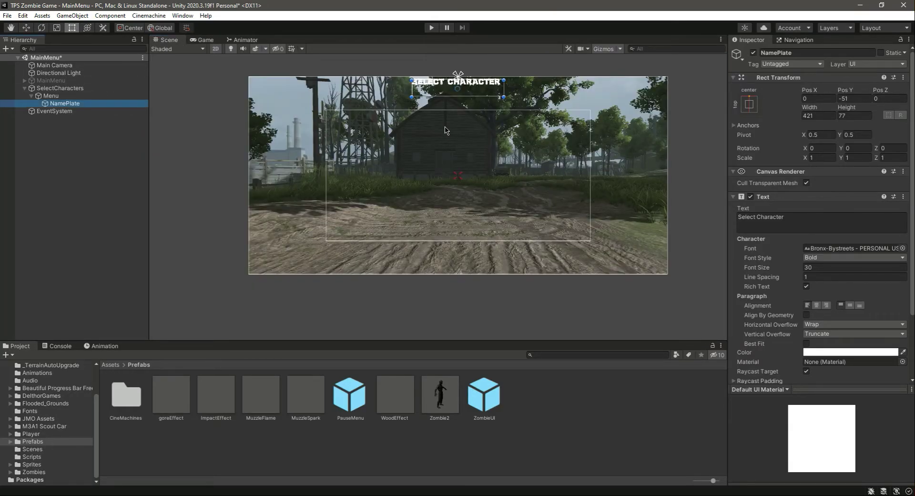
pyautogui.click(203, 40)
pyautogui.click(62, 88)
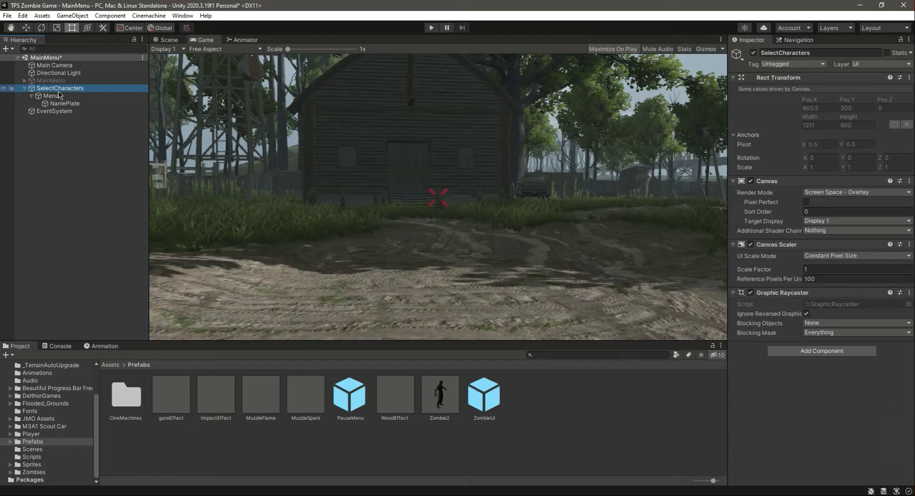
pyautogui.click(65, 95)
pyautogui.click(169, 40)
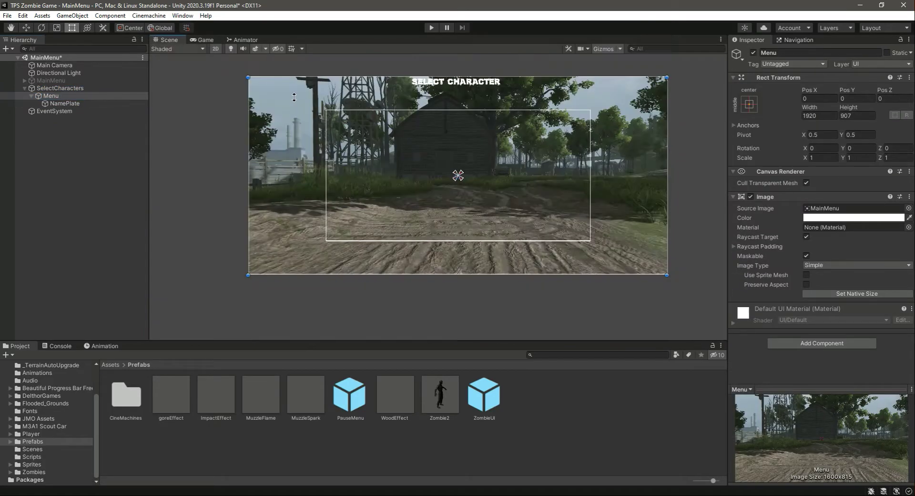
pyautogui.press('f')
pyautogui.scroll(2, 464, 141)
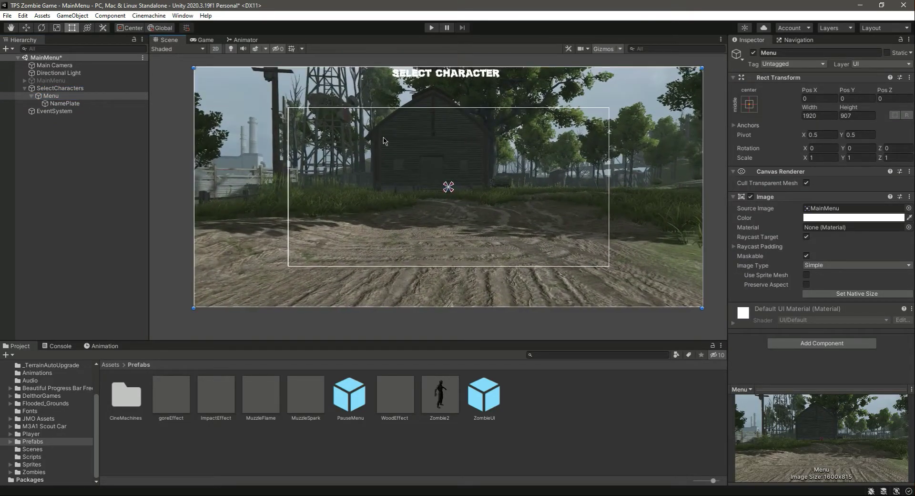
pyautogui.scroll(1, 452, 107)
pyautogui.click(465, 89)
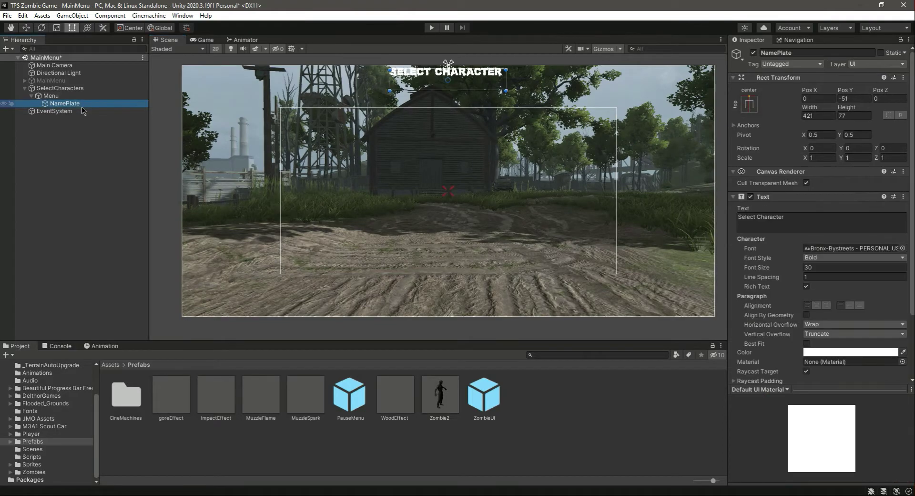
pyautogui.moveTo(466, 90); pyautogui.dragTo(465, 79)
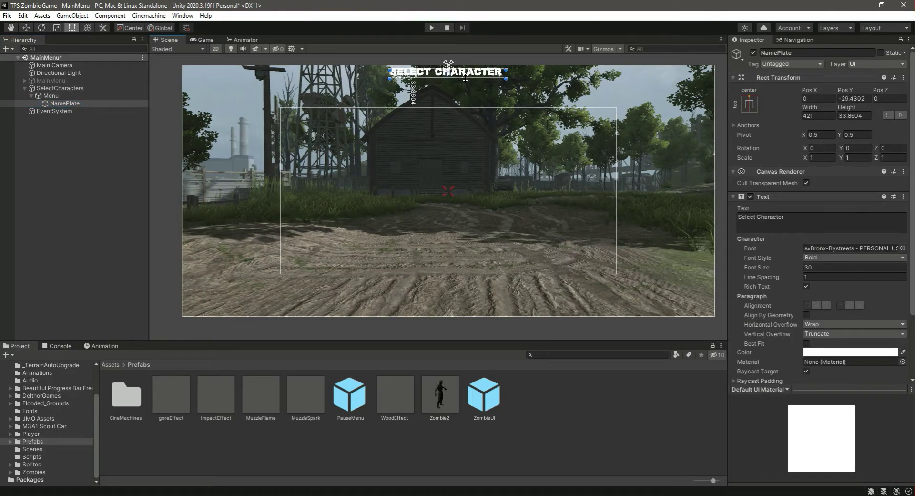
pyautogui.click(71, 146)
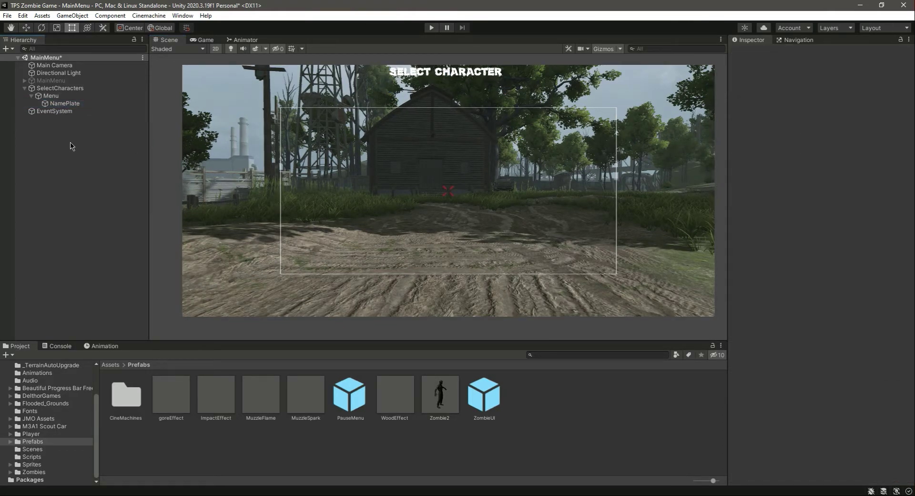
# Show the Sprites folder's assets and add a UI button named Player1 under Menu.
pyautogui.click(71, 103)
pyautogui.click(32, 465)
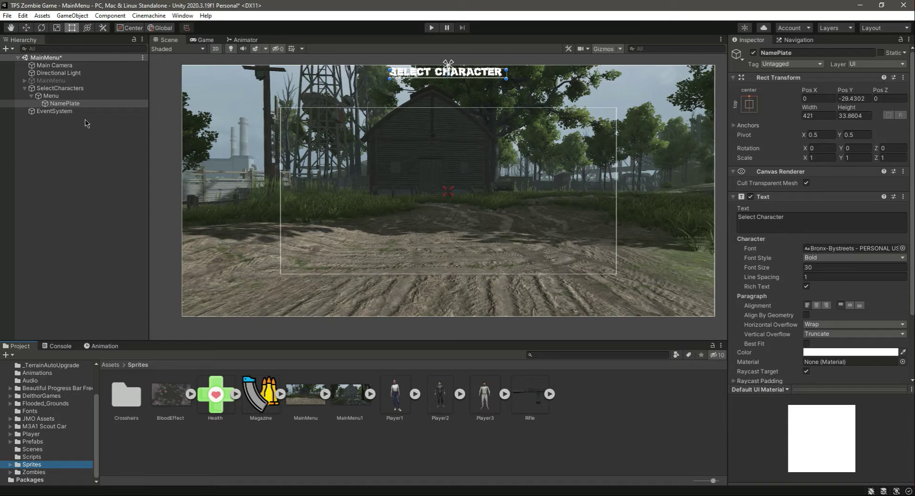
pyautogui.click(65, 104)
pyautogui.rightClick(51, 96)
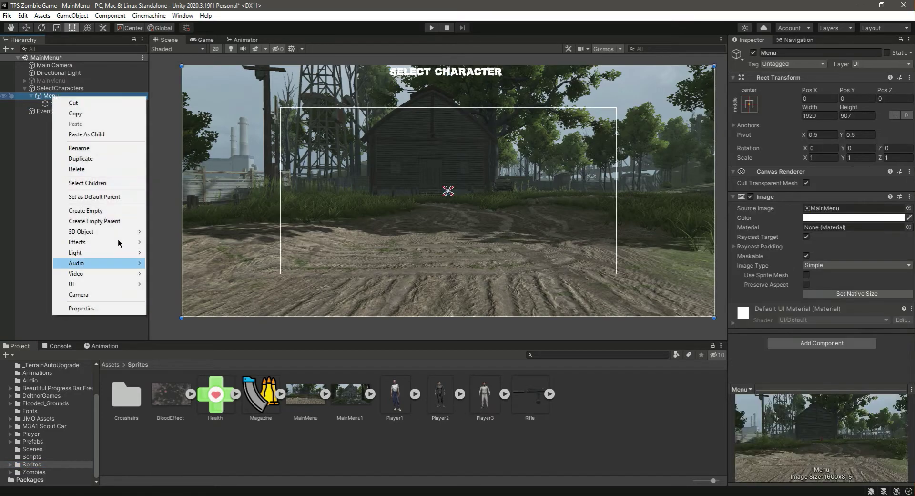
pyautogui.moveTo(96, 283)
pyautogui.click(174, 326)
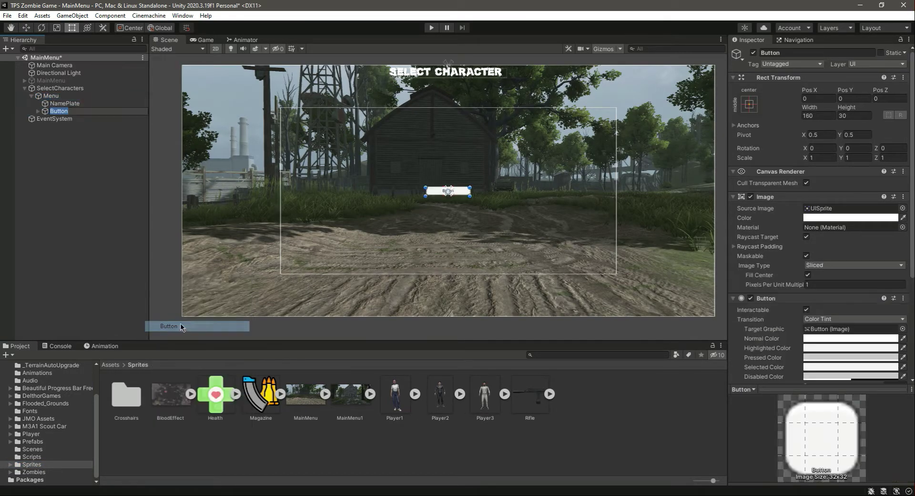
pyautogui.write('Player1')
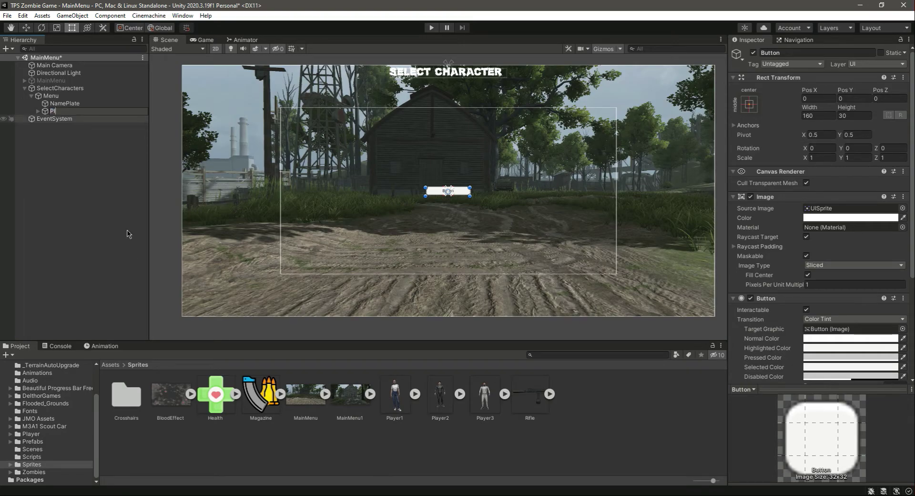
pyautogui.press('Return')
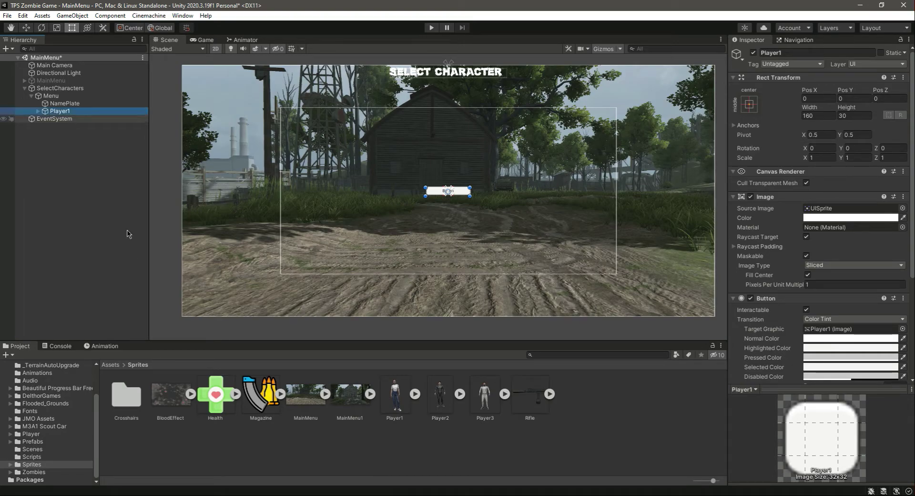
# Anchor and position the Player1 button at Menu's bottom-left corner, and preview it in the maximized Game view.
pyautogui.click(750, 104)
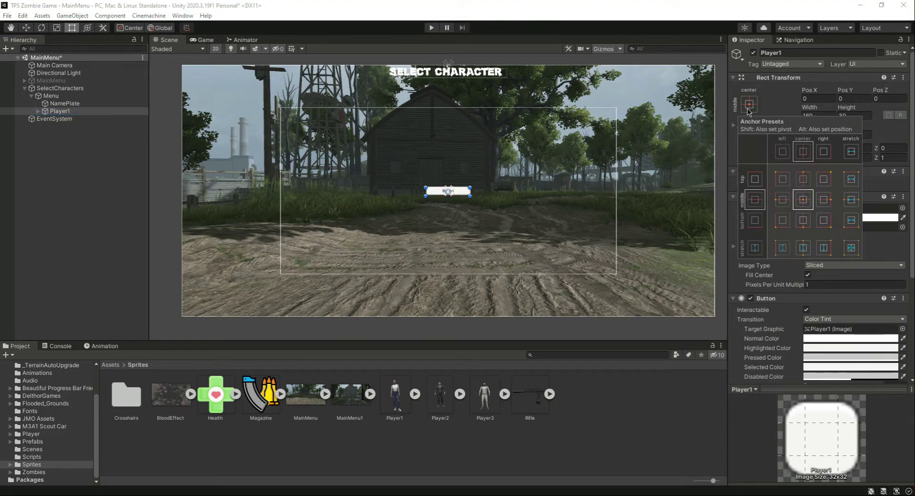
pyautogui.click(782, 221)
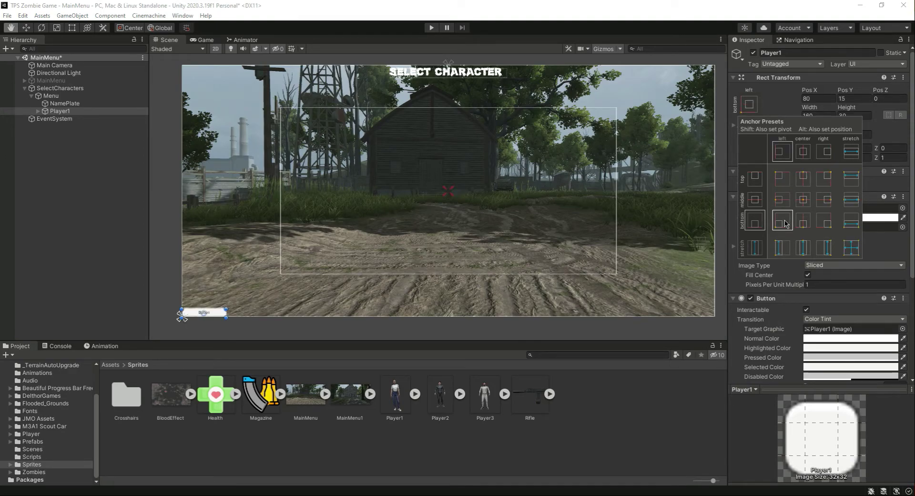
pyautogui.click(721, 40)
pyautogui.click(203, 39)
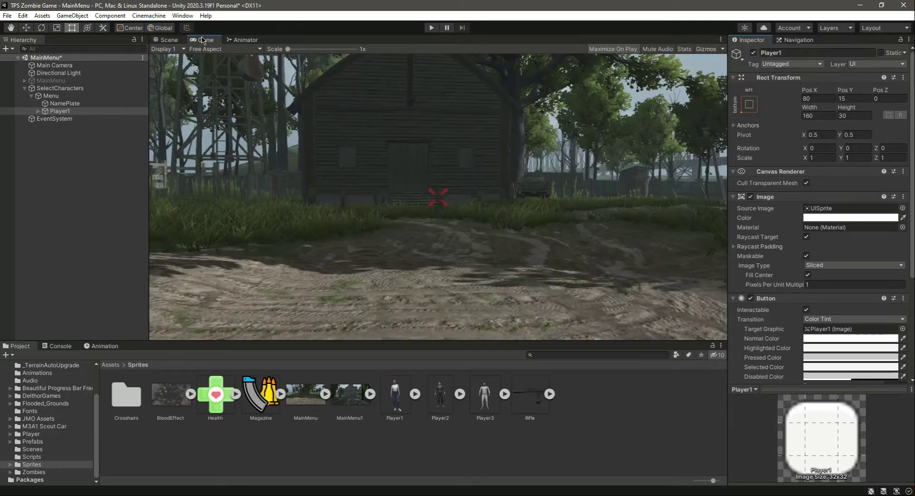
pyautogui.click(722, 40)
pyautogui.click(746, 74)
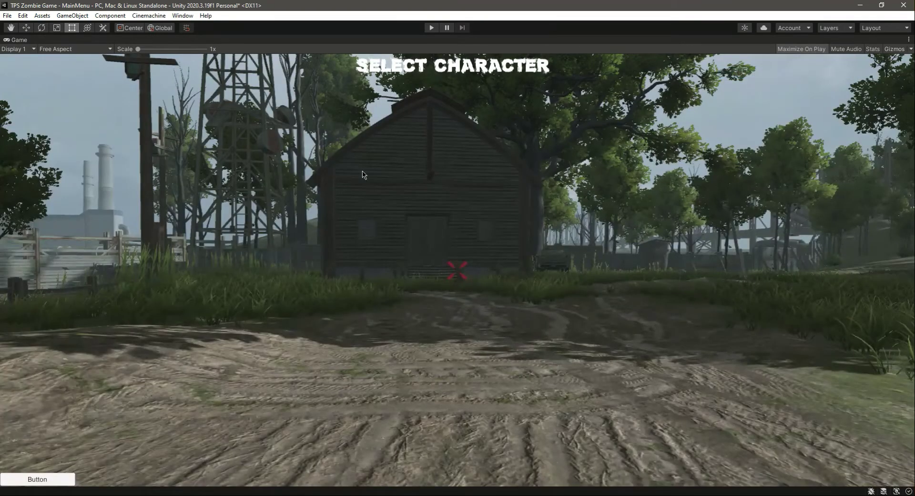
pyautogui.click(909, 42)
pyautogui.click(846, 75)
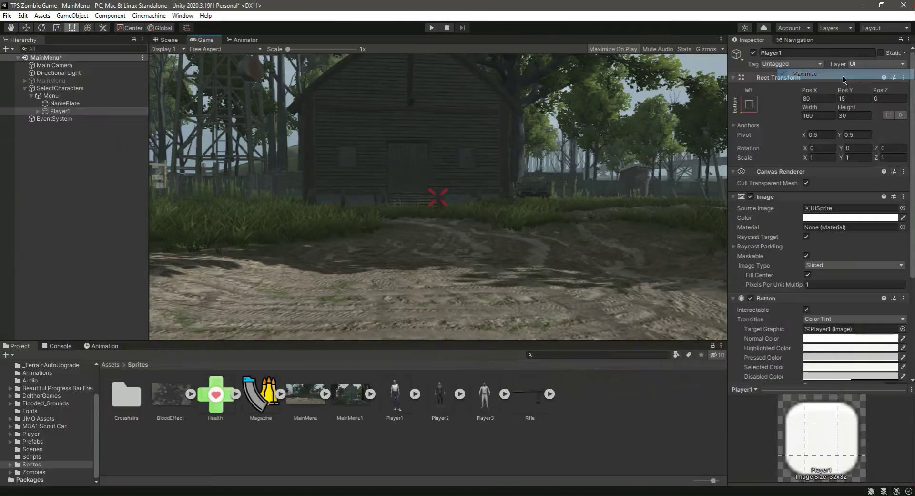
# Move the Player1 button in the Scene view to a Pos X of about 132 and a Pos Y of about 139.
pyautogui.click(169, 40)
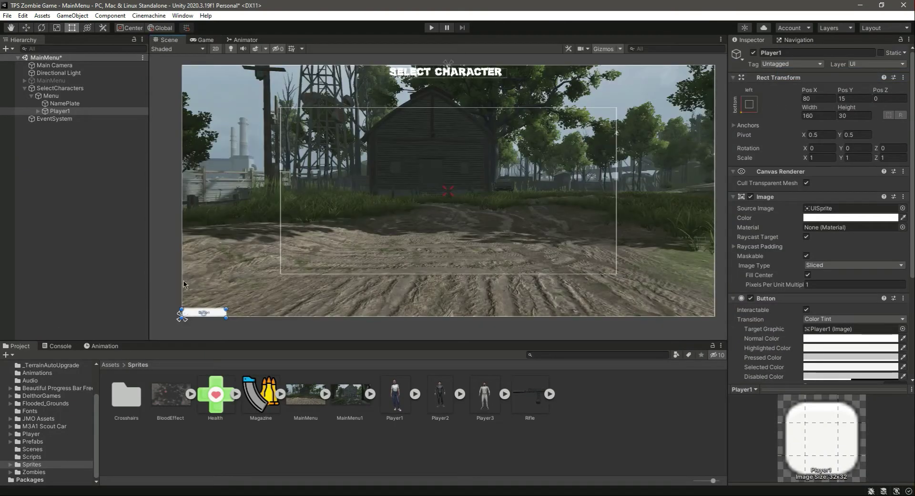
pyautogui.press('w')
pyautogui.moveTo(204, 276); pyautogui.dragTo(204, 241)
pyautogui.moveTo(234, 277); pyautogui.dragTo(248, 278)
# Replace the Menu's background source image with the MainMenu1 sprite.
pyautogui.click(51, 95)
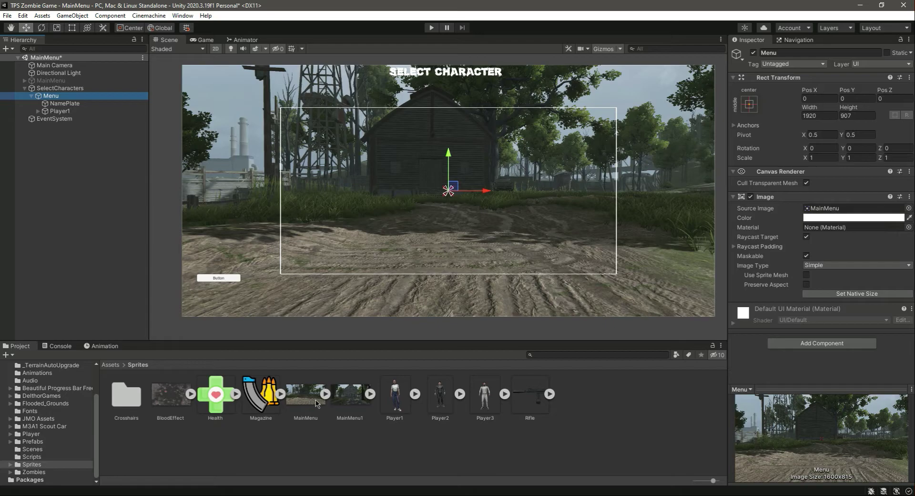
pyautogui.moveTo(337, 400); pyautogui.dragTo(832, 215)
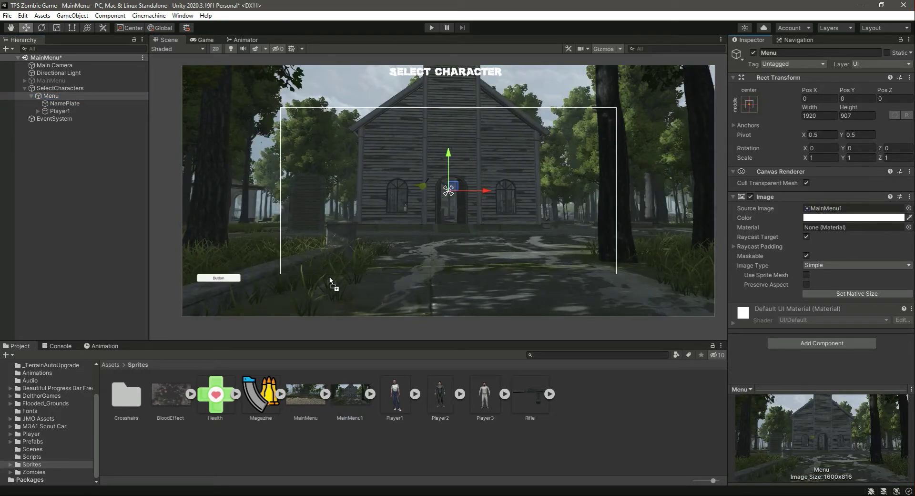
# Shift the Player1 button horizontally to a Pos X of about 567 and delete it from Menu.
pyautogui.click(60, 110)
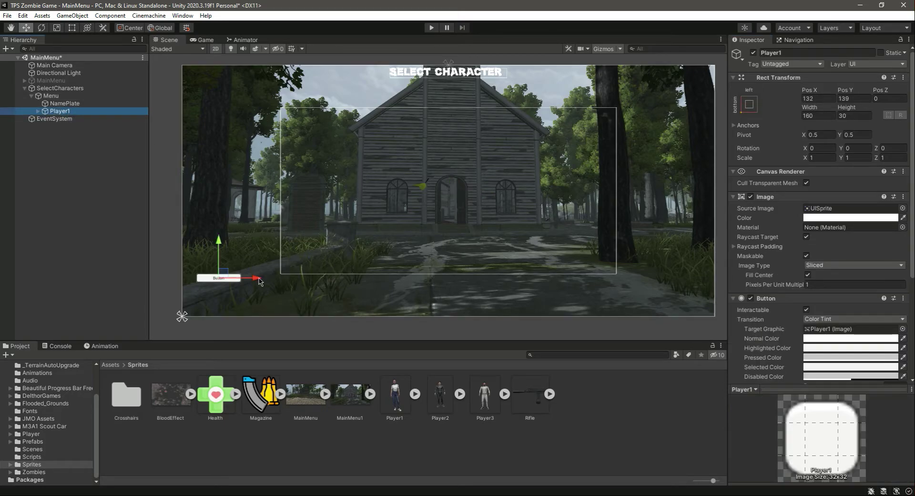
pyautogui.moveTo(257, 281); pyautogui.dragTo(376, 276)
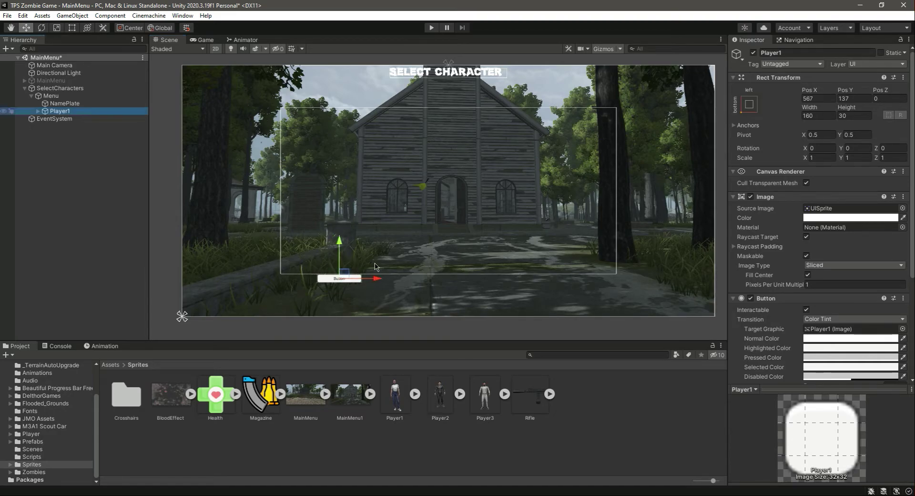
pyautogui.press('Delete')
# Add a UI image named Player1 under Menu.
pyautogui.click(51, 96)
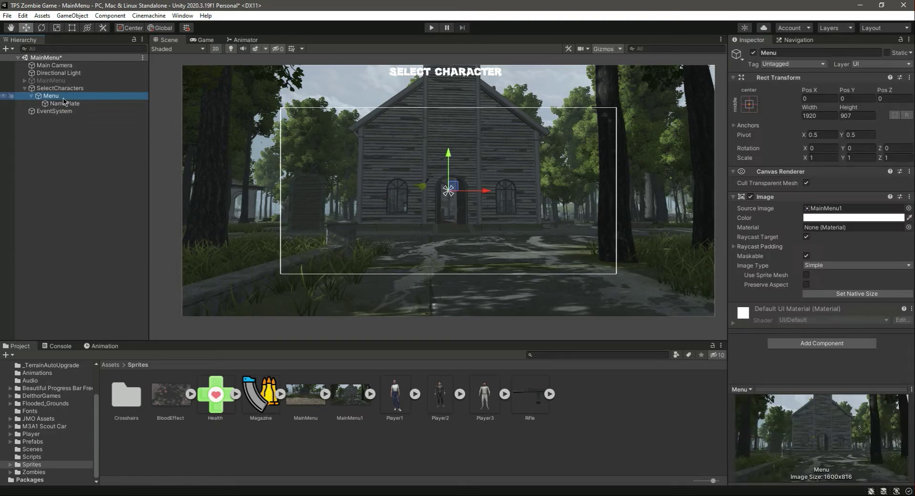
pyautogui.rightClick(64, 97)
pyautogui.moveTo(132, 287)
pyautogui.click(188, 306)
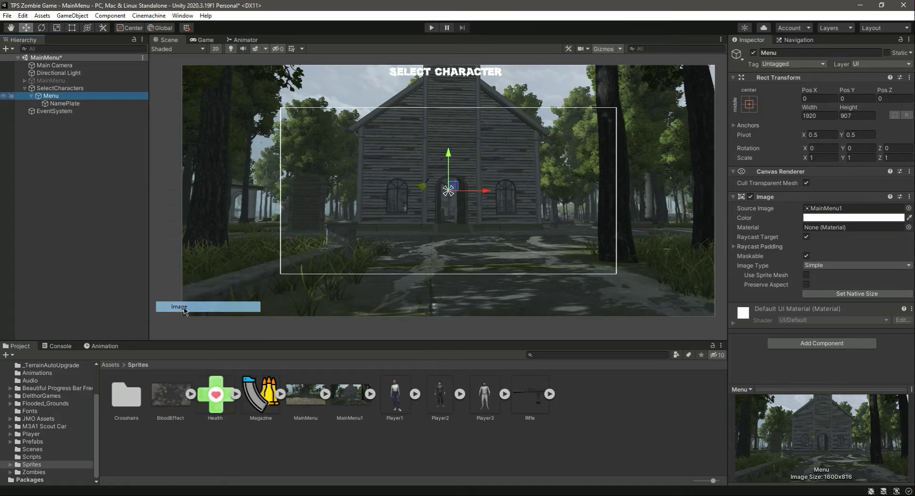
pyautogui.write('Player1')
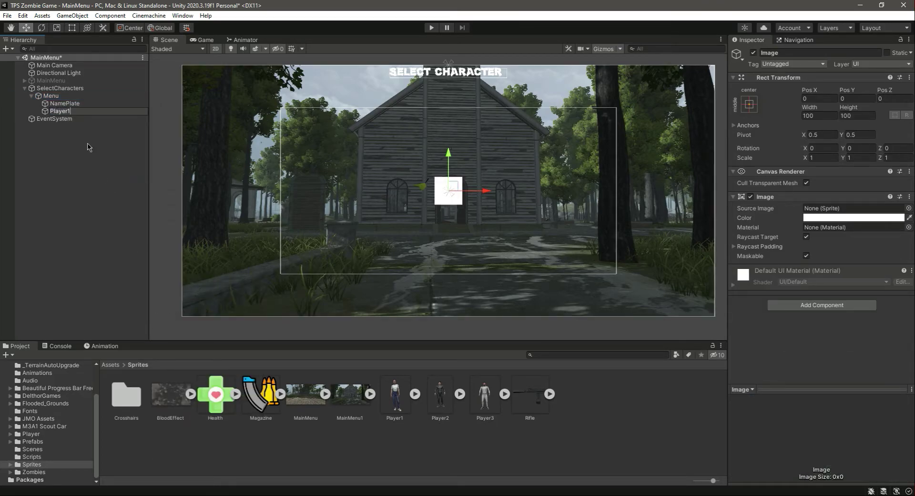
pyautogui.press('Return')
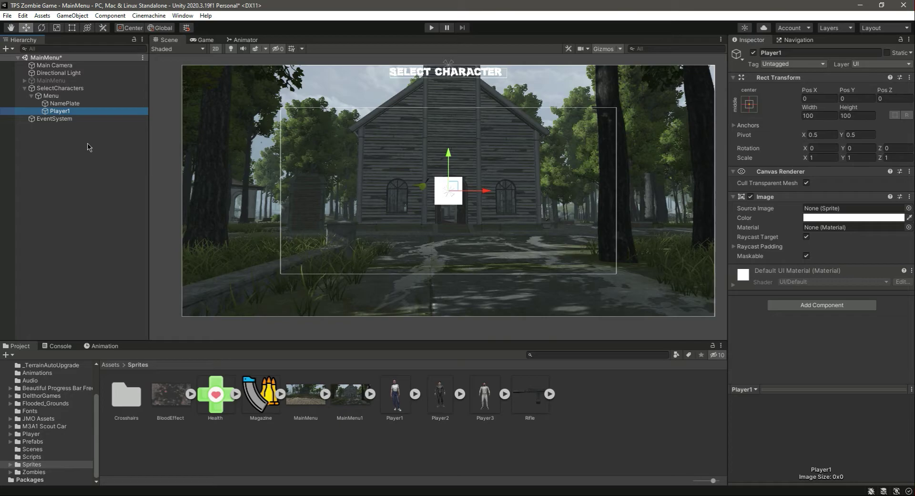
# Assign the Player1 sprite to the Player1 image and move it to about Pos X -438, Pos Y -318.
pyautogui.moveTo(389, 397); pyautogui.dragTo(825, 216)
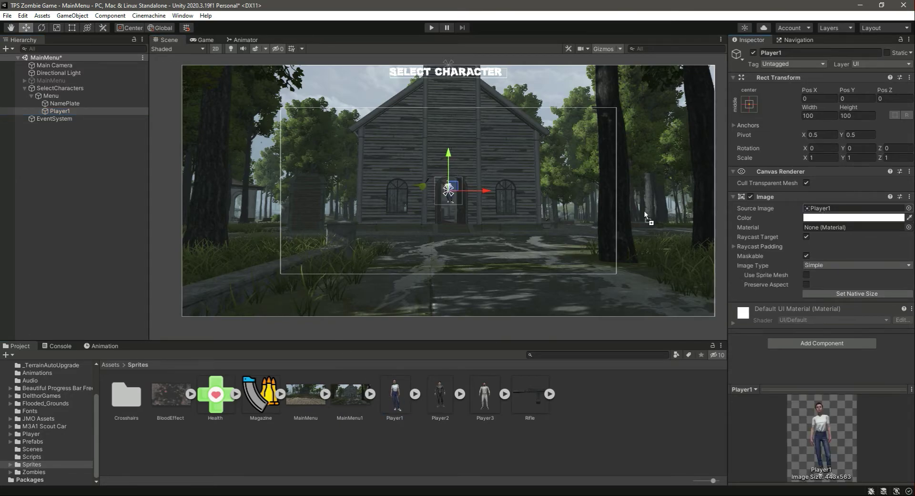
pyautogui.click(453, 198)
pyautogui.moveTo(450, 155); pyautogui.dragTo(450, 243)
pyautogui.moveTo(487, 283); pyautogui.dragTo(366, 282)
pyautogui.moveTo(328, 242); pyautogui.dragTo(328, 243)
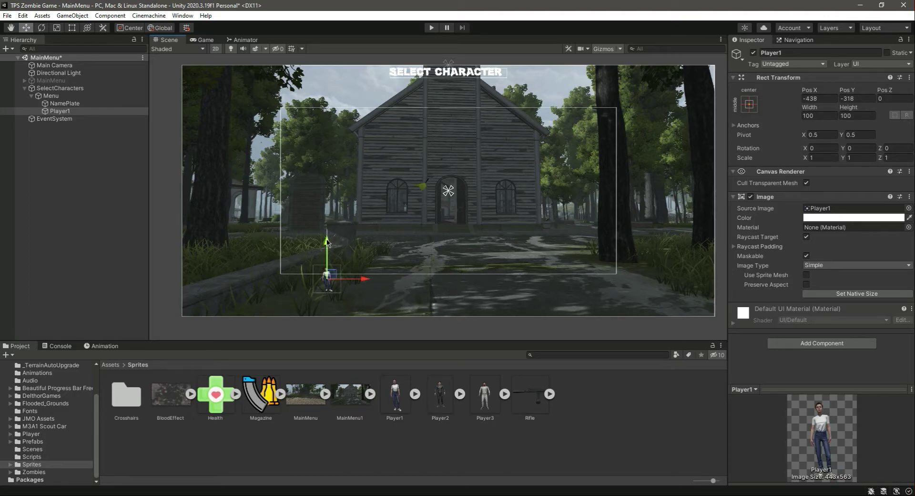
# Set the Player1 image's scale to 4 on X, Y and Z.
pyautogui.click(821, 158)
pyautogui.write('4')
pyautogui.press('Tab')
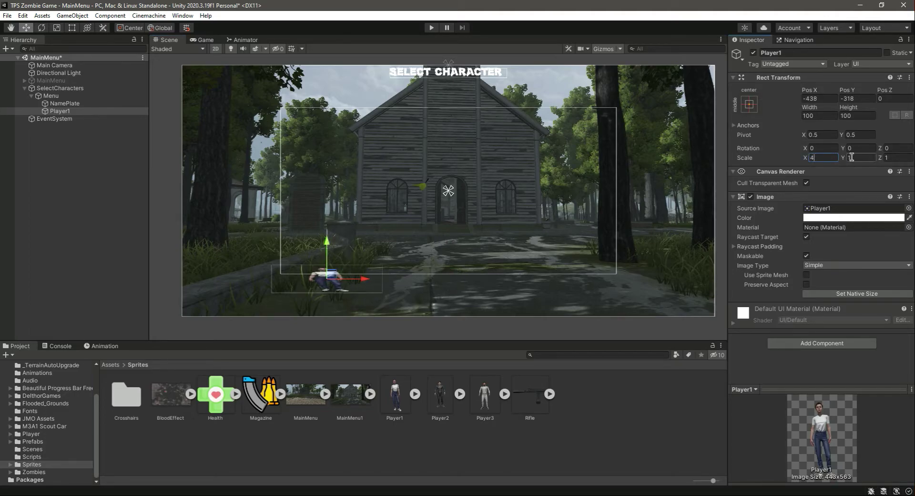
pyautogui.write('4')
pyautogui.press('Tab')
pyautogui.write('4')
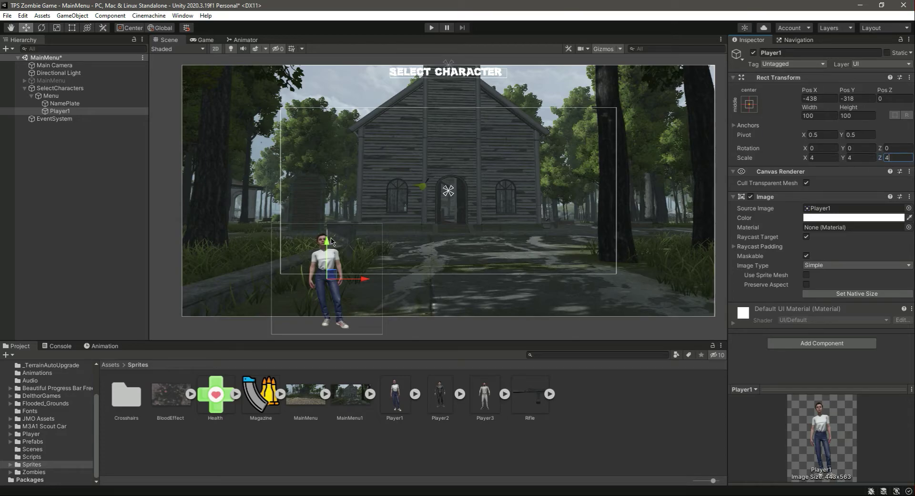
# Reposition the enlarged Player1 image at about Pos X -359, Pos Y -221, inside the menu background.
pyautogui.moveTo(332, 242); pyautogui.dragTo(330, 208)
pyautogui.moveTo(366, 248); pyautogui.dragTo(389, 248)
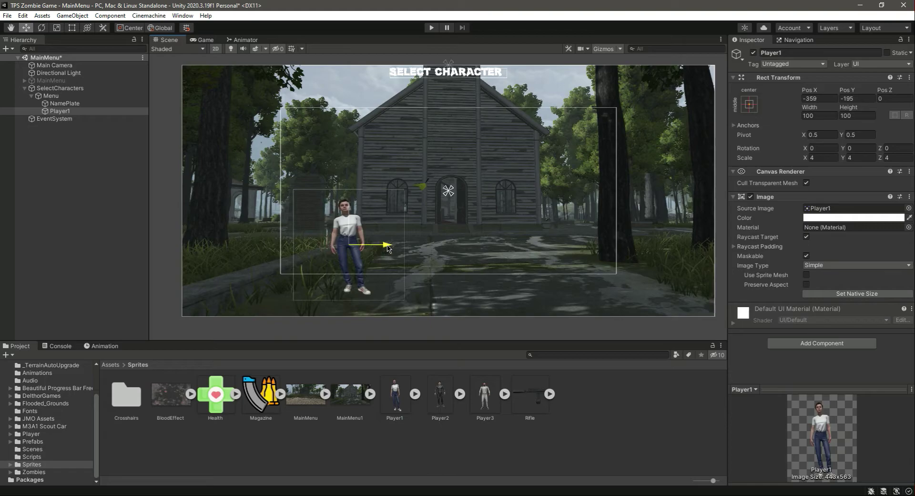
pyautogui.moveTo(355, 211); pyautogui.dragTo(364, 217)
pyautogui.click(83, 140)
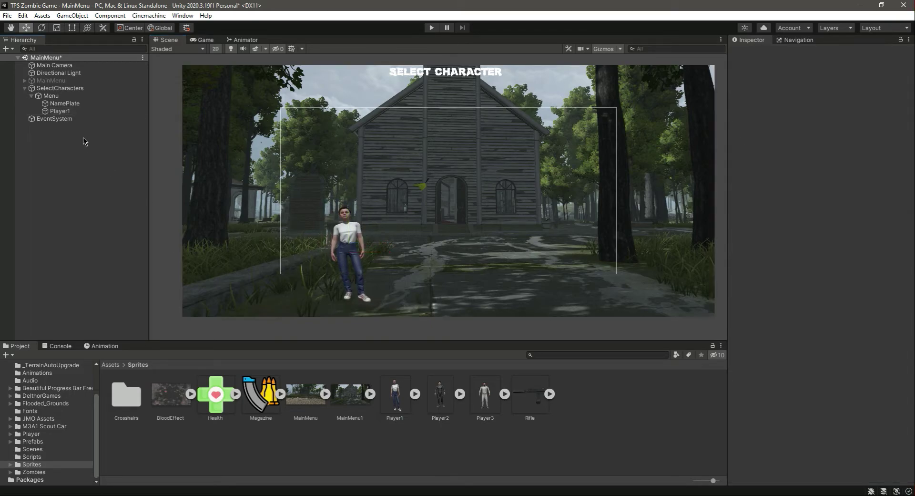
# Add a UI button with the default name as a child of the Player1 image.
pyautogui.click(66, 104)
pyautogui.click(71, 111)
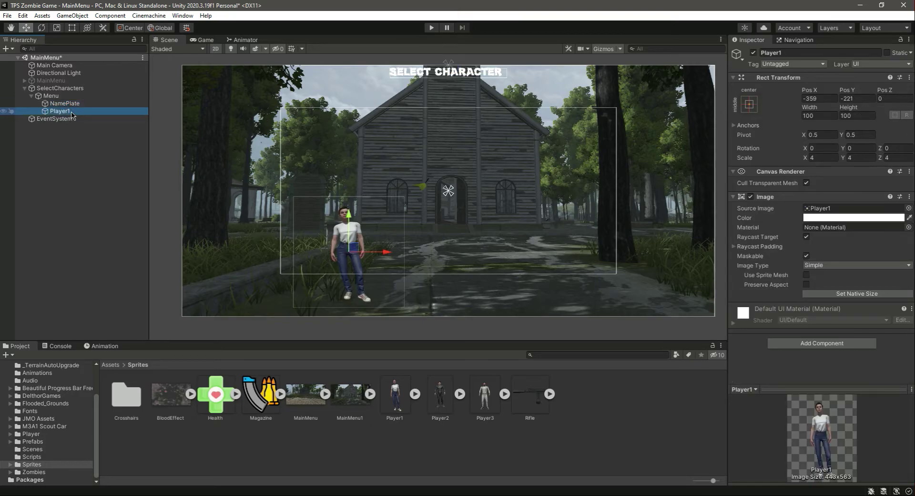
pyautogui.rightClick(71, 111)
pyautogui.moveTo(134, 299)
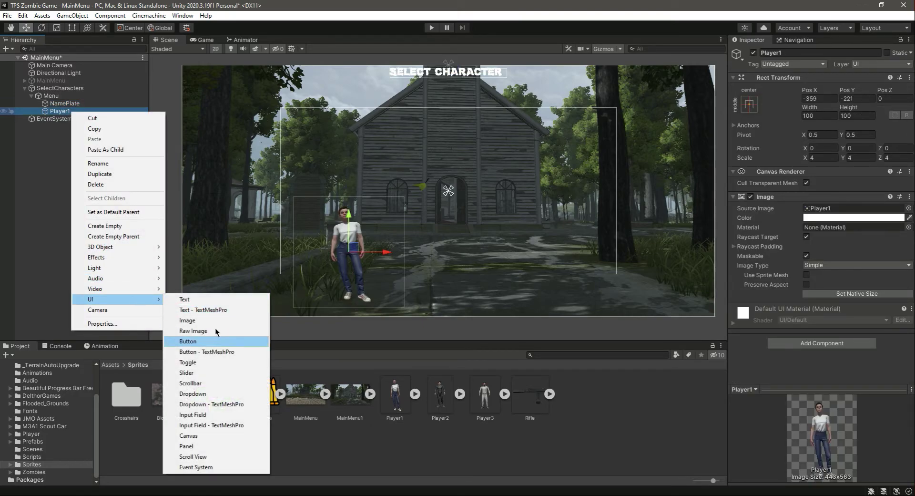
pyautogui.click(193, 341)
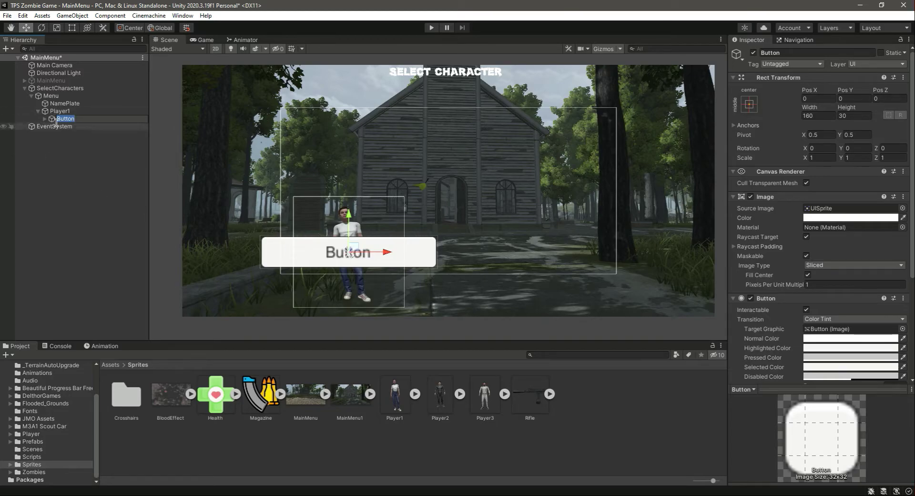
pyautogui.press('Return')
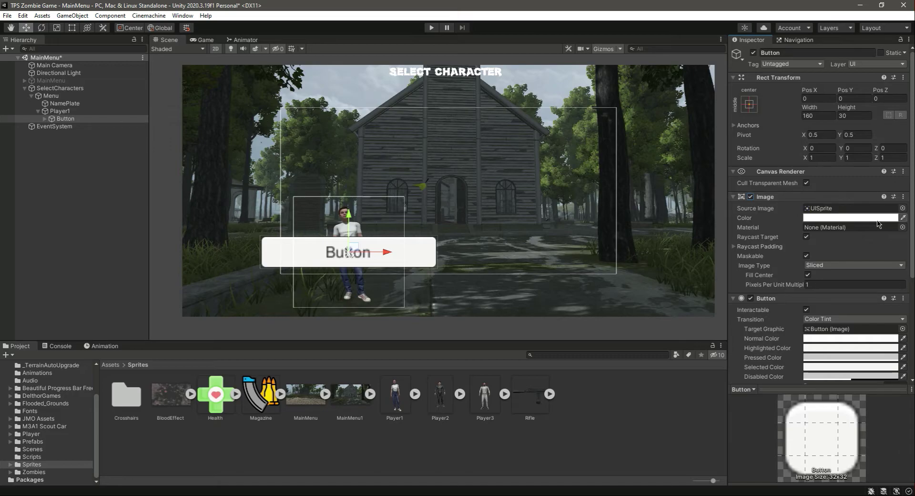
# Make the button's image fully transparent by setting its color's alpha to 0.
pyautogui.click(850, 217)
pyautogui.moveTo(842, 403); pyautogui.dragTo(805, 406)
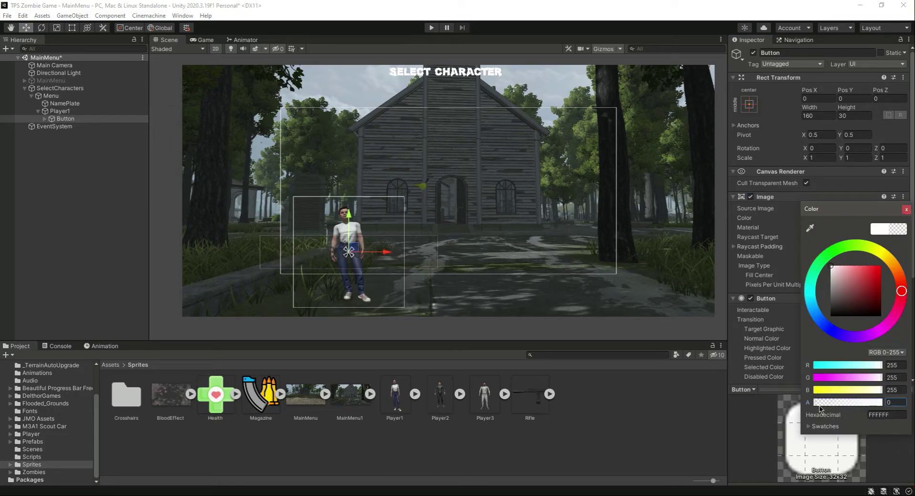
pyautogui.click(906, 209)
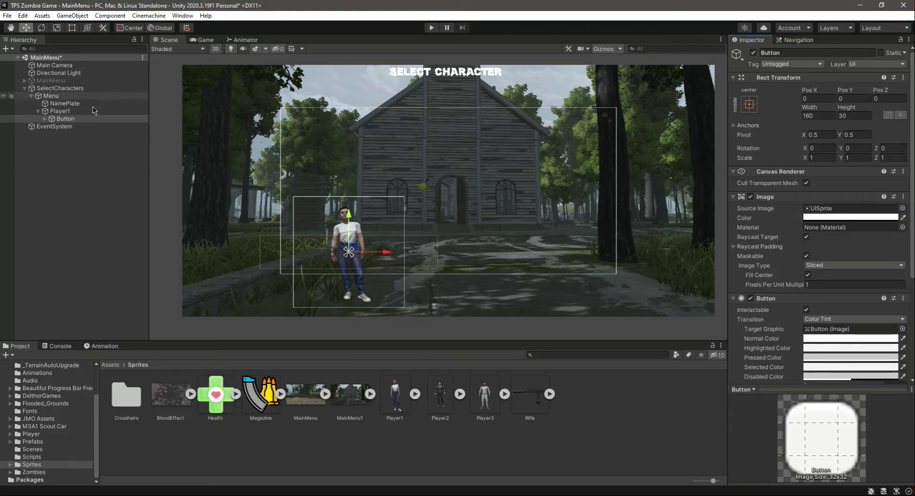
# Clear the caption from the button's Text child.
pyautogui.click(46, 118)
pyautogui.click(69, 126)
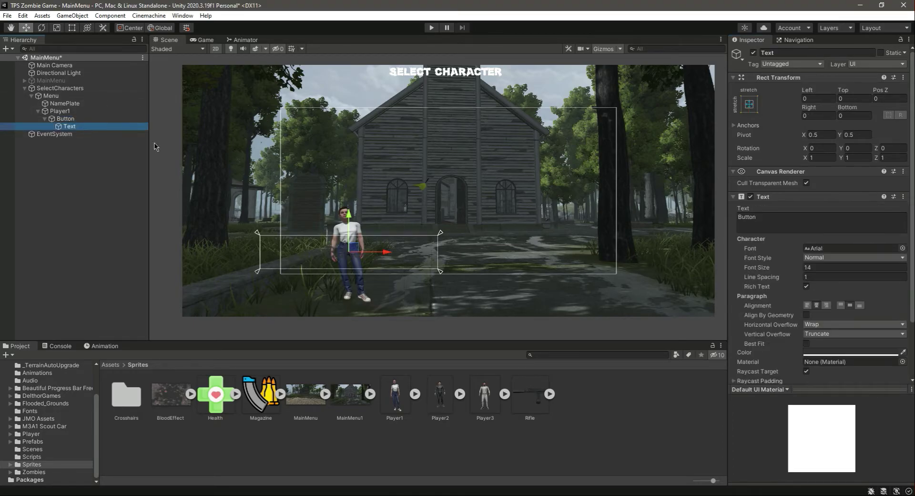
pyautogui.click(760, 222)
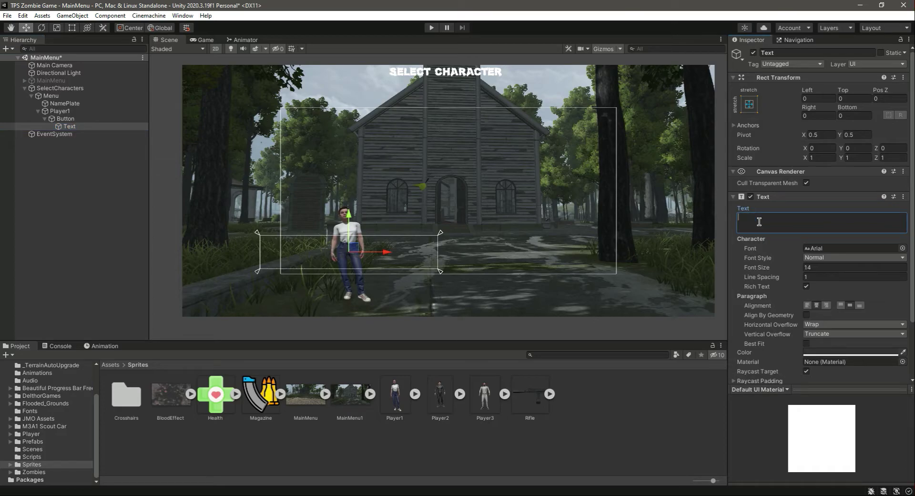
# Resize the transparent button to frame the Player1 figure, with a width of about 50 and a height of about 91.
pyautogui.click(68, 119)
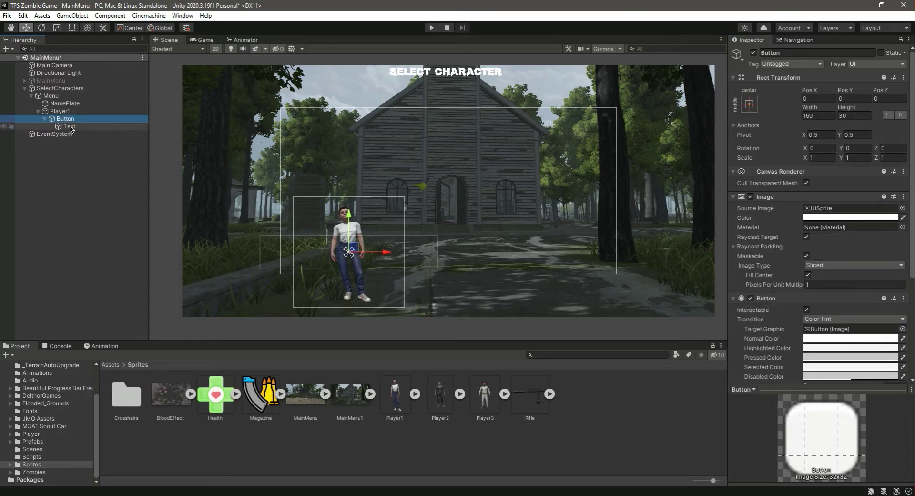
pyautogui.click(72, 27)
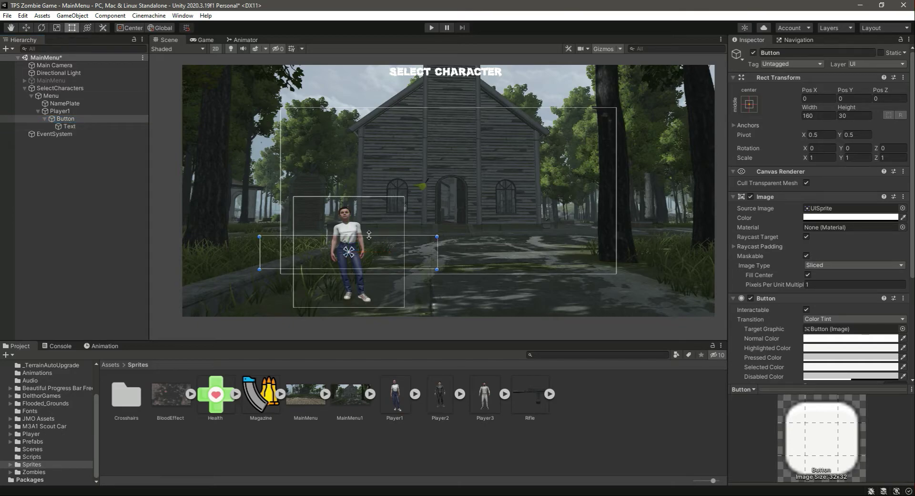
pyautogui.moveTo(369, 236); pyautogui.dragTo(369, 206)
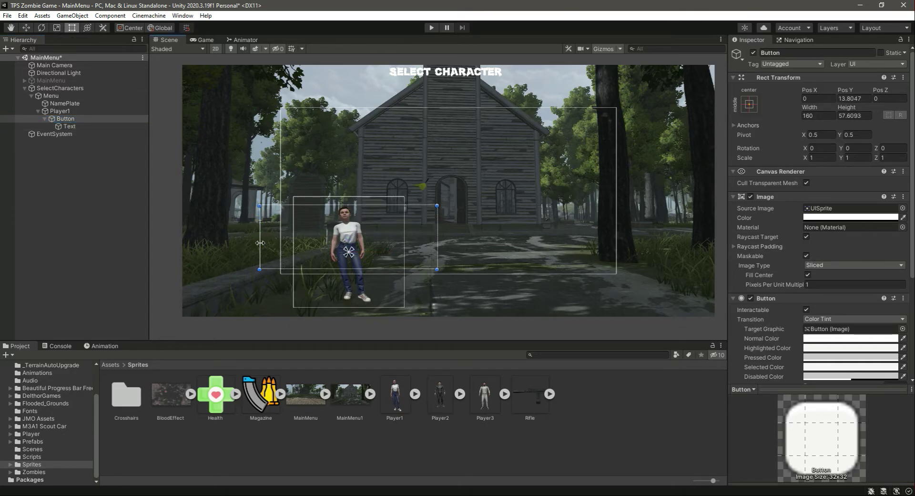
pyautogui.moveTo(260, 243); pyautogui.dragTo(326, 243)
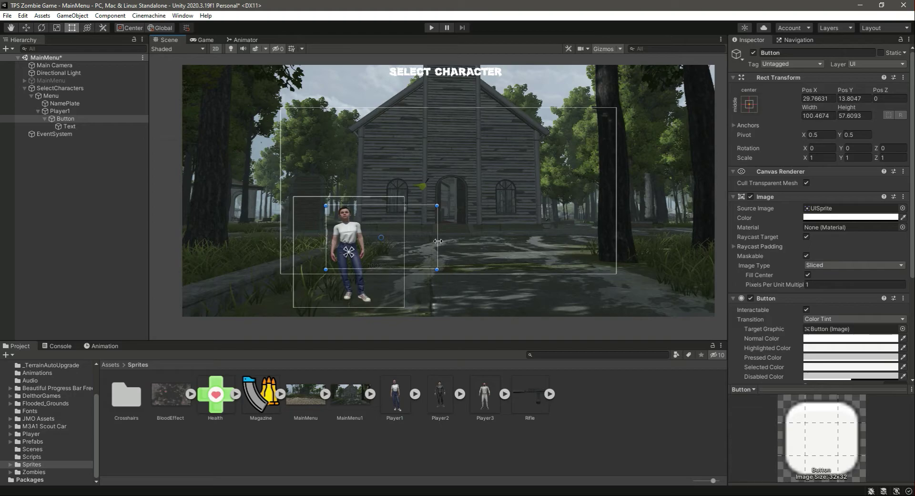
pyautogui.moveTo(438, 241); pyautogui.dragTo(374, 303)
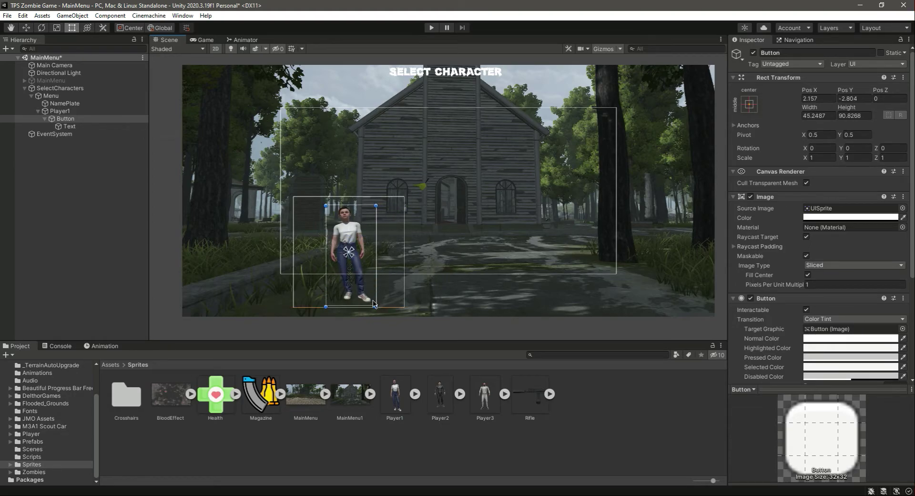
pyautogui.moveTo(375, 251); pyautogui.dragTo(324, 255)
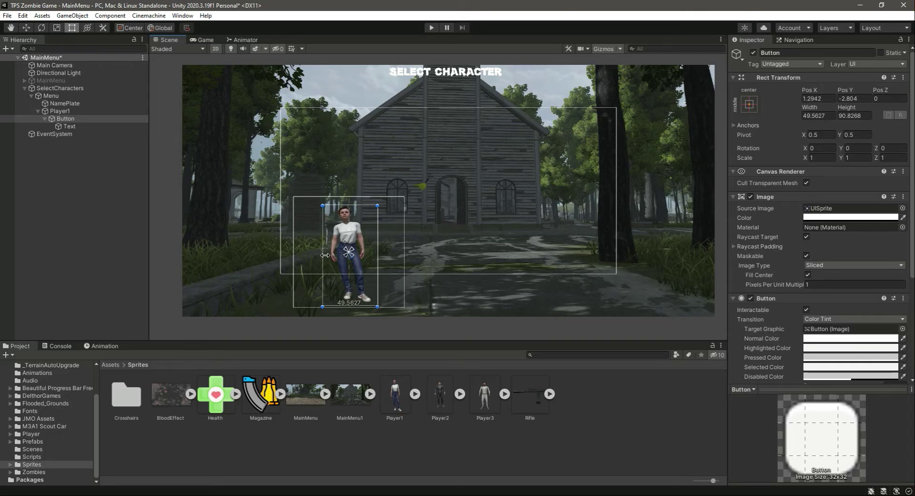
# Save the scene, duplicate the Player1 image with its button, and move the copy to a Pos X of about 62.
pyautogui.click(43, 119)
pyautogui.click(38, 111)
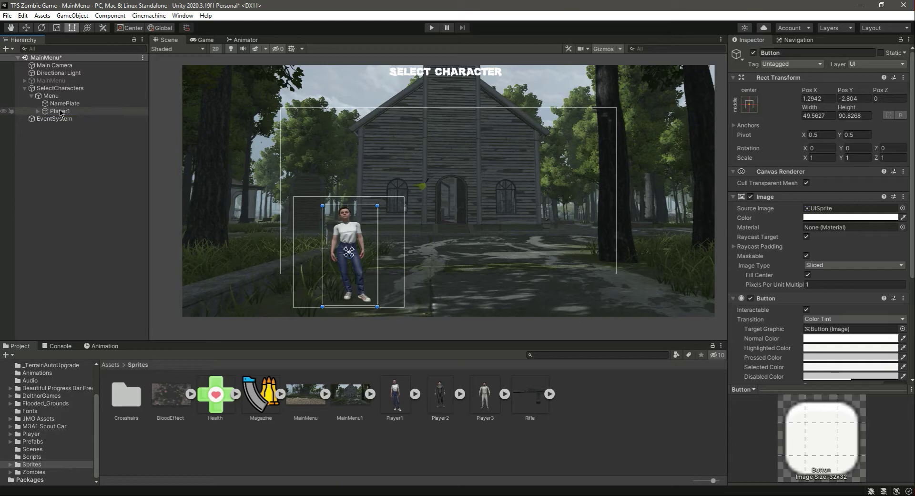
pyautogui.click(66, 111)
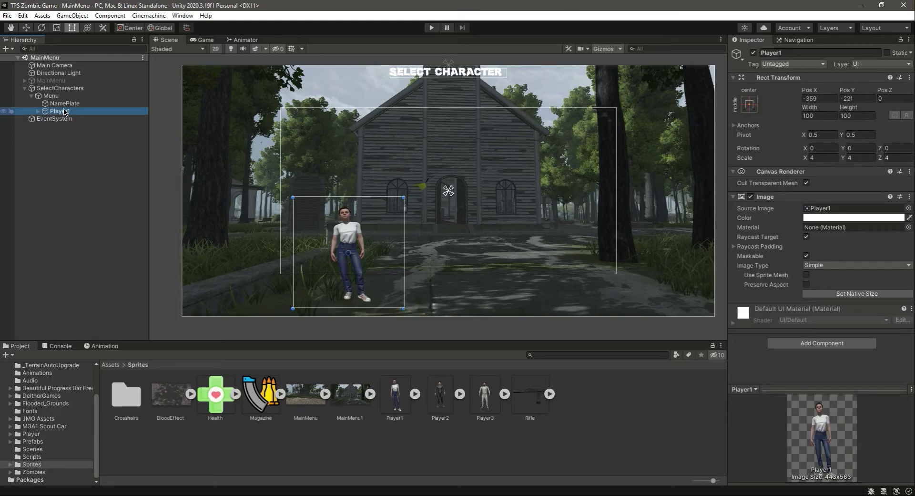
pyautogui.hotkey('ctrl', 'd')
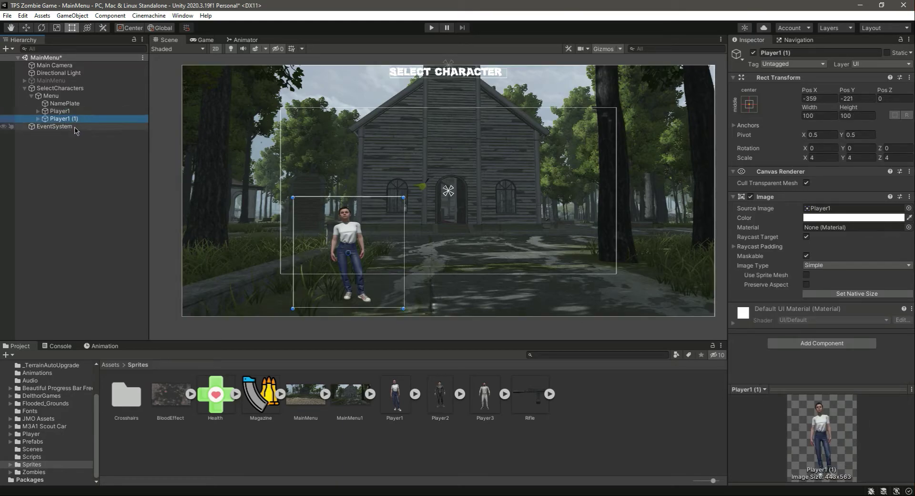
pyautogui.click(28, 28)
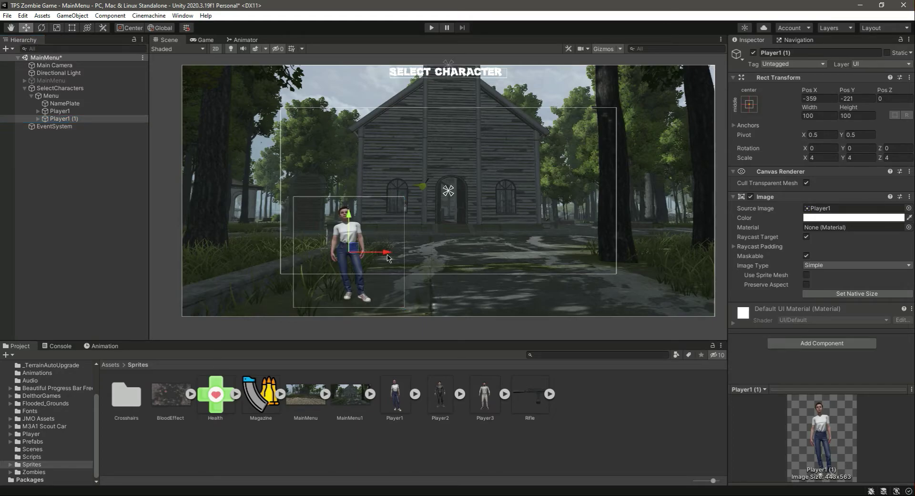
pyautogui.moveTo(389, 255); pyautogui.dragTo(514, 255)
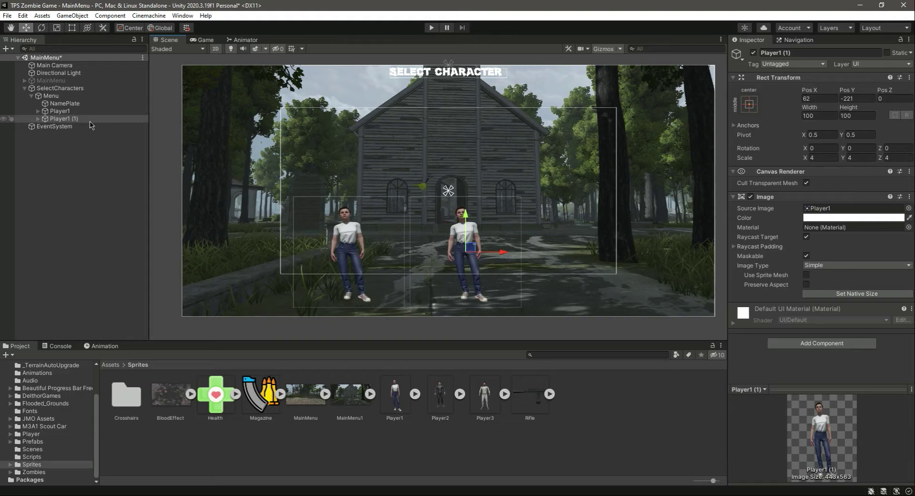
# Rename the duplicated character image as Player2 and assign the Player2 sprite as its source image.
pyautogui.click(829, 53)
pyautogui.click(828, 53)
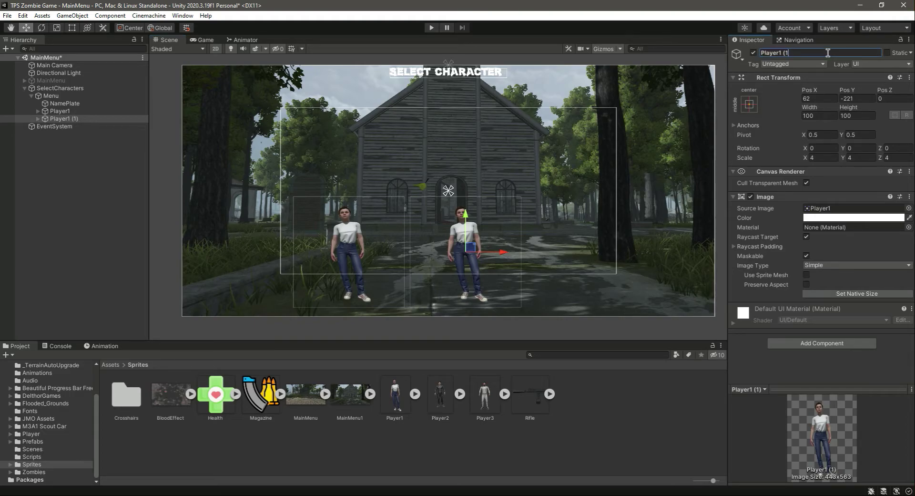
pyautogui.press('Return')
pyautogui.moveTo(434, 410); pyautogui.dragTo(835, 215)
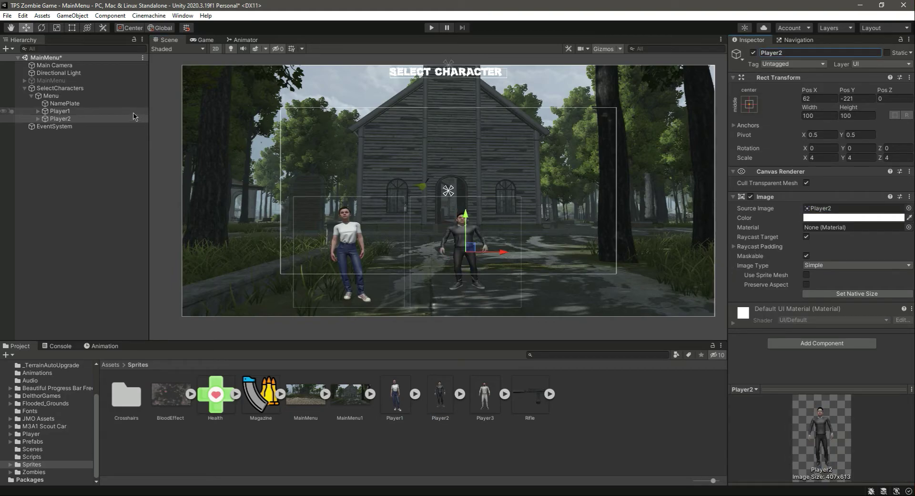
# Set the Player2 image's Y scale to 6 and raise it to a Pos Y of about -162.
pyautogui.click(861, 159)
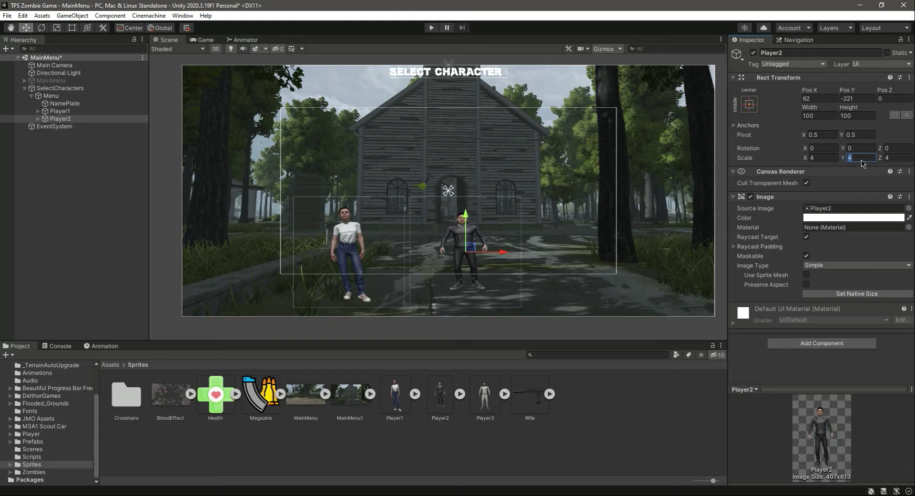
pyautogui.write('5')
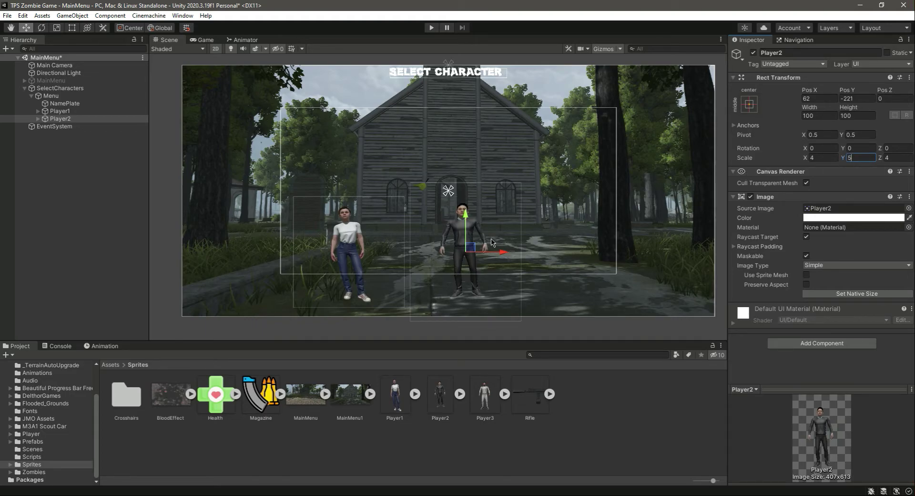
pyautogui.press('BackSpace')
pyautogui.write('6')
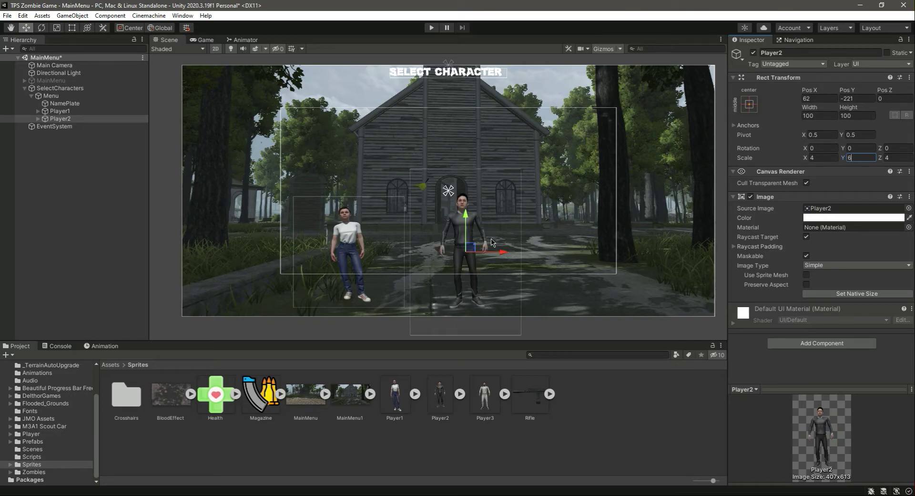
pyautogui.scroll(2, 499, 209)
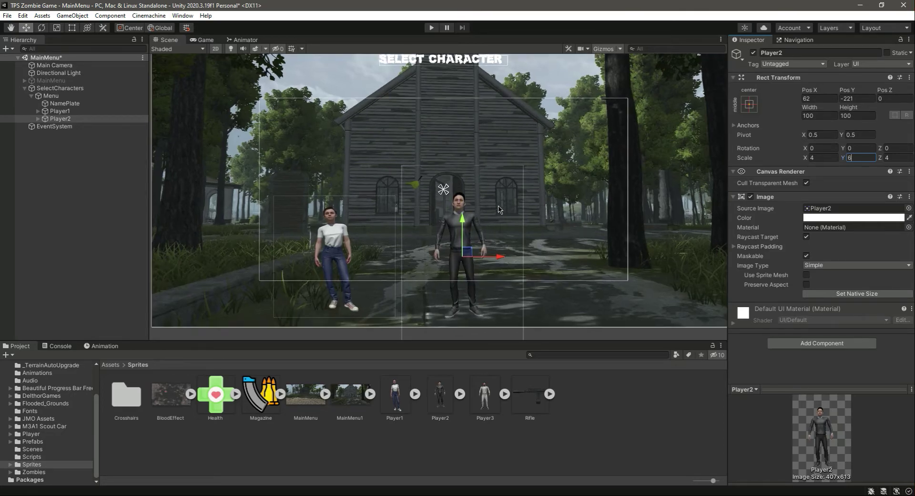
pyautogui.moveTo(457, 232); pyautogui.dragTo(457, 210)
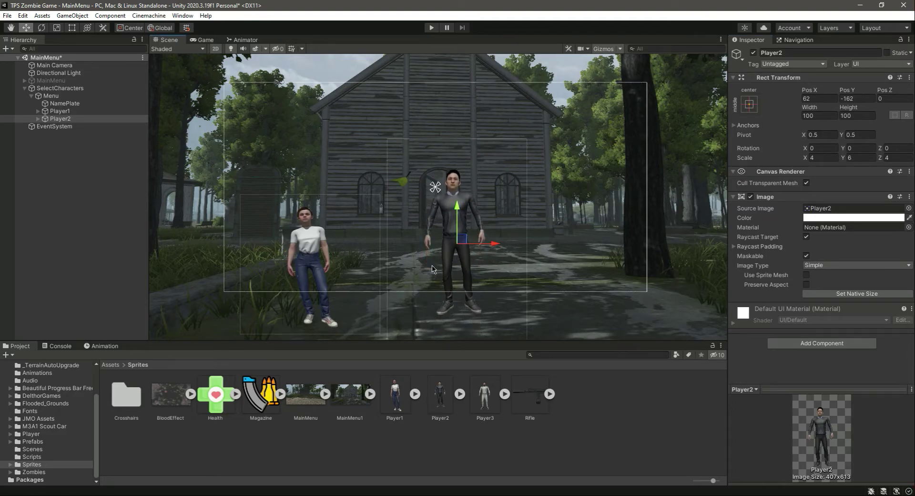
# Resize Player2's transparent button to frame the figure, with a width of about 46 and a height of about 77.
pyautogui.scroll(-3, 457, 240)
pyautogui.click(41, 120)
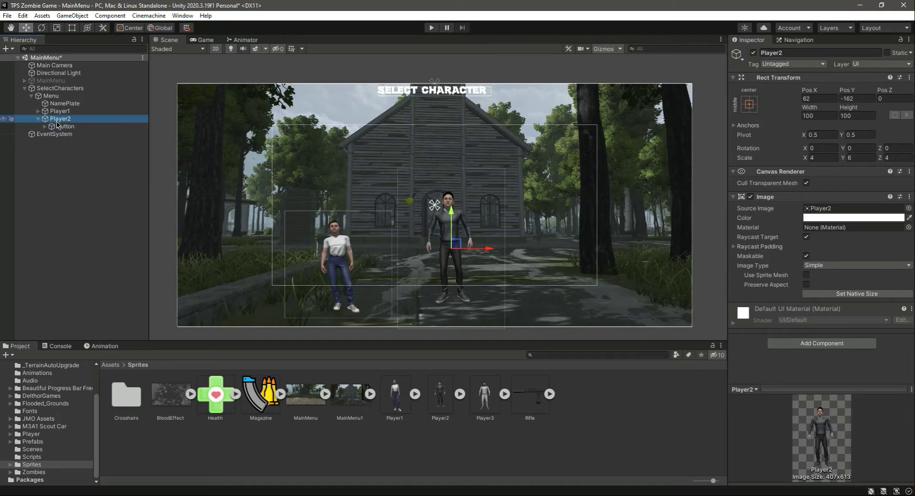
pyautogui.click(71, 28)
pyautogui.moveTo(465, 325); pyautogui.dragTo(463, 309)
pyautogui.moveTo(460, 181); pyautogui.dragTo(460, 187)
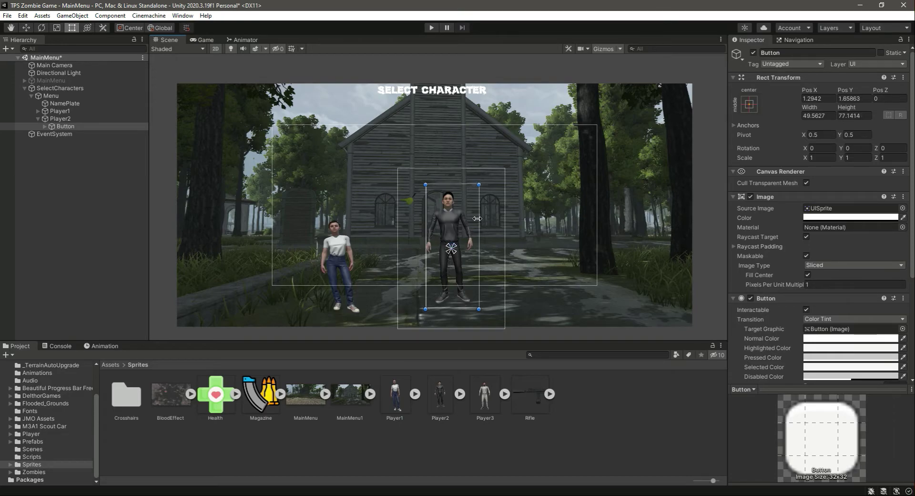
pyautogui.moveTo(478, 219); pyautogui.dragTo(473, 218)
pyautogui.click(67, 159)
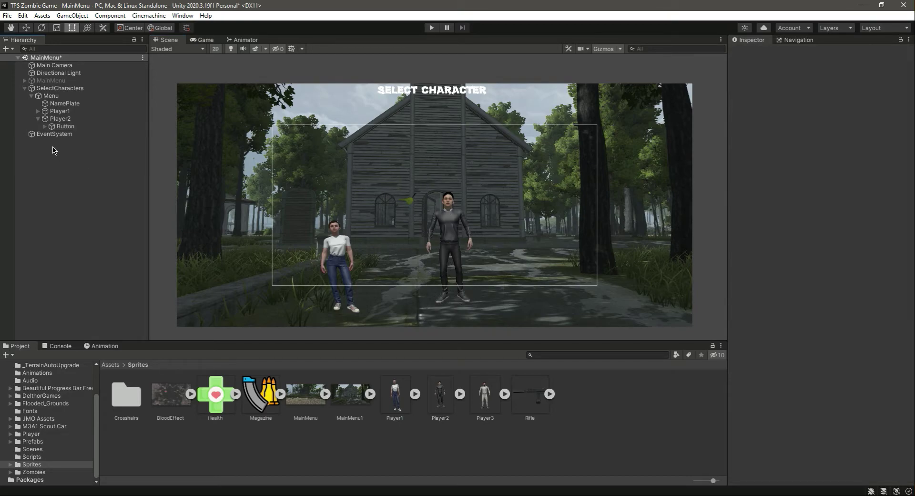
# Duplicate the Player2 image with its button and rename the copy as Player3.
pyautogui.click(37, 119)
pyautogui.click(52, 120)
pyautogui.hotkey('ctrl', 'd')
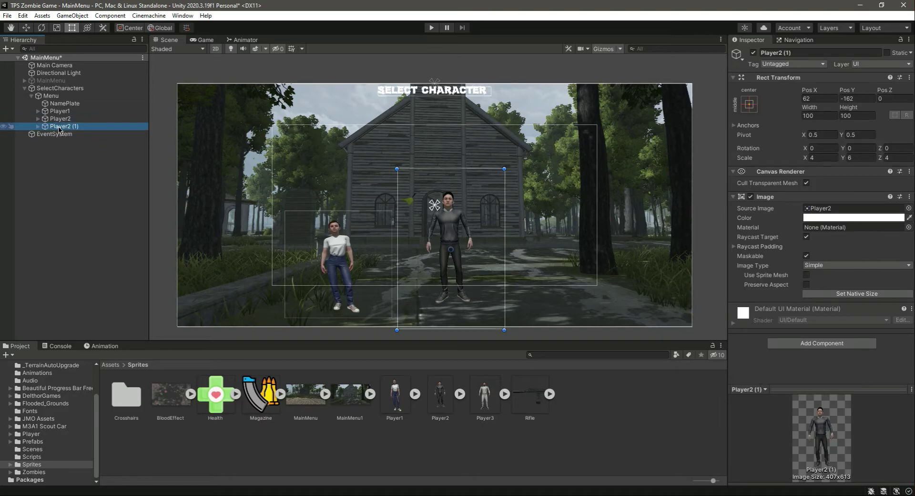
pyautogui.click(792, 53)
pyautogui.write('Player3')
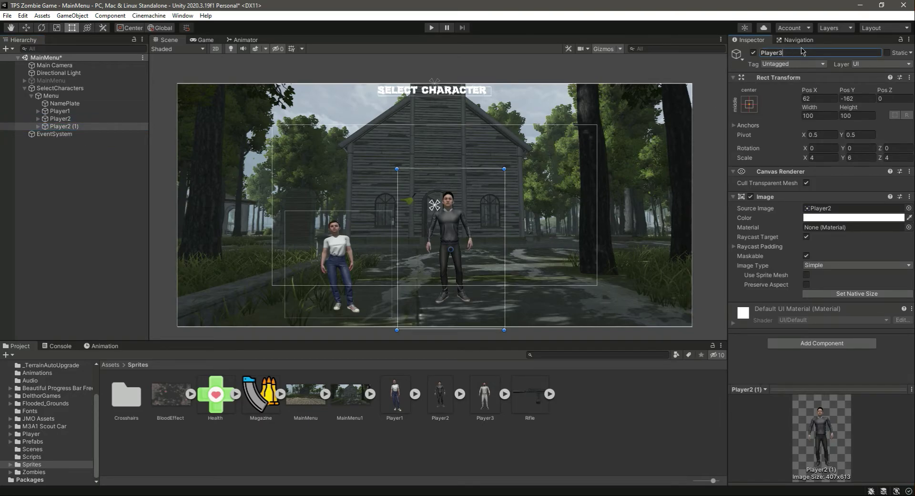
pyautogui.press('Return')
# Move Player3 to a Pos X of about 553 and assign the Player3 sprite as its source image.
pyautogui.click(42, 127)
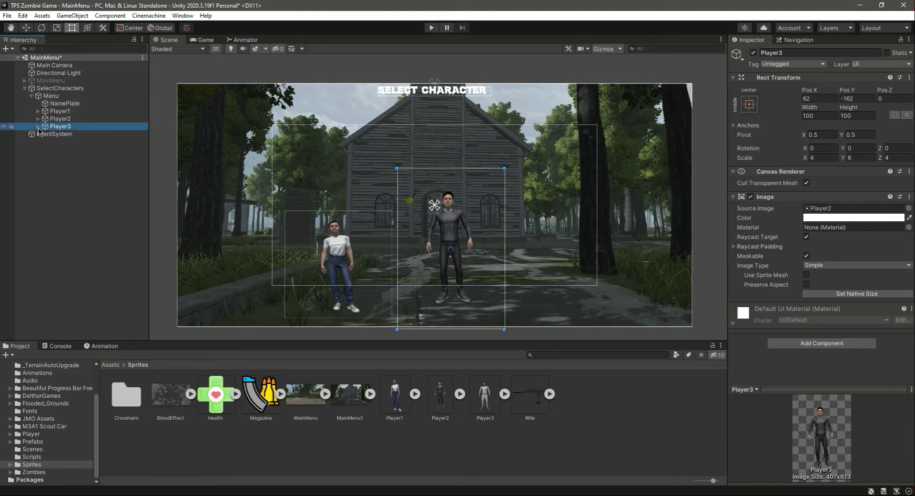
pyautogui.press('w')
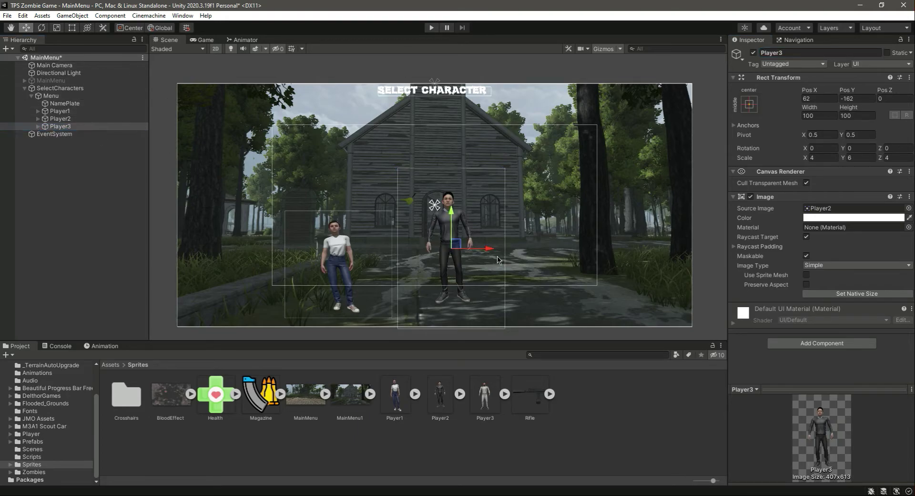
pyautogui.moveTo(497, 260); pyautogui.dragTo(620, 256)
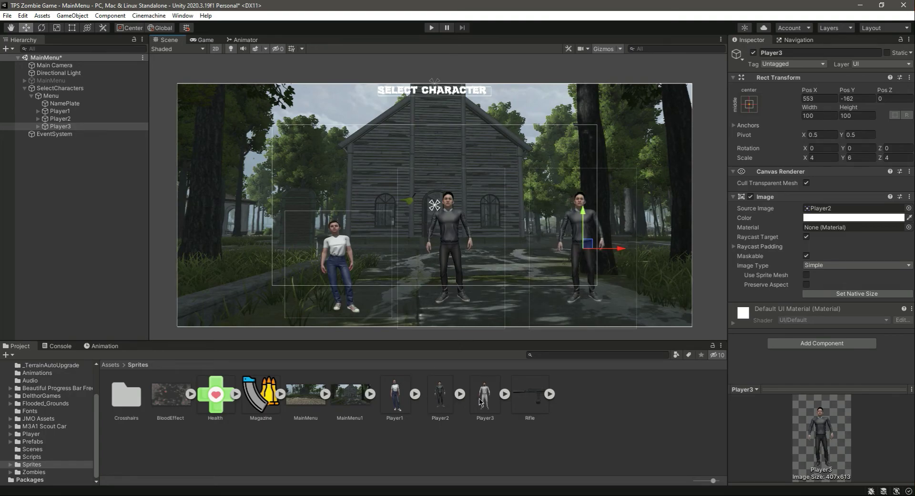
pyautogui.moveTo(481, 402); pyautogui.dragTo(835, 208)
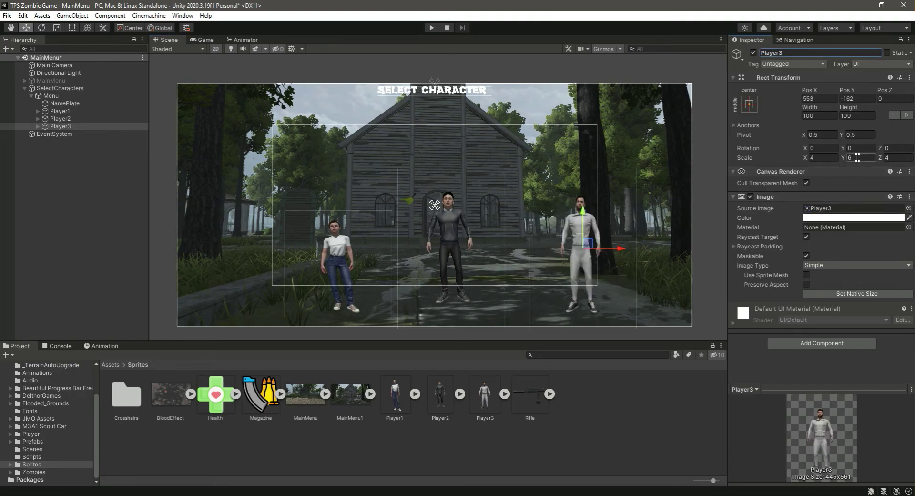
# Set the Player3 image's X scale to 5 and save the scene.
pyautogui.click(826, 158)
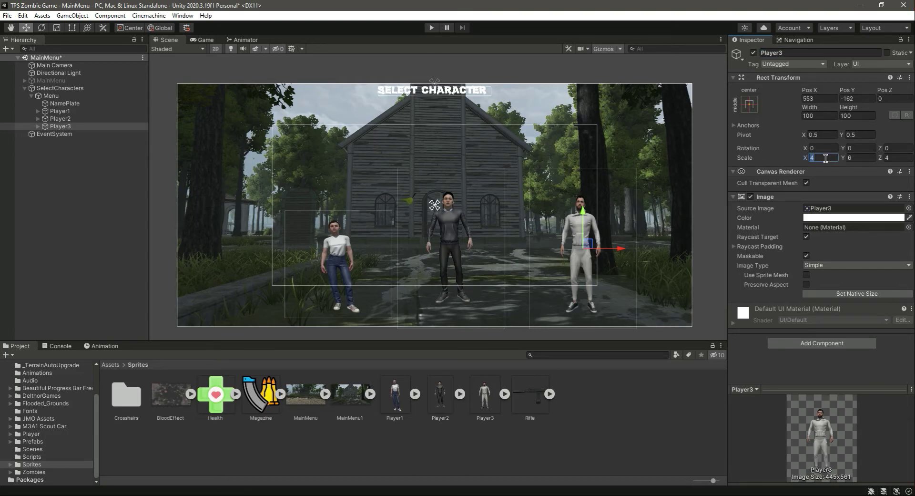
pyautogui.write('5')
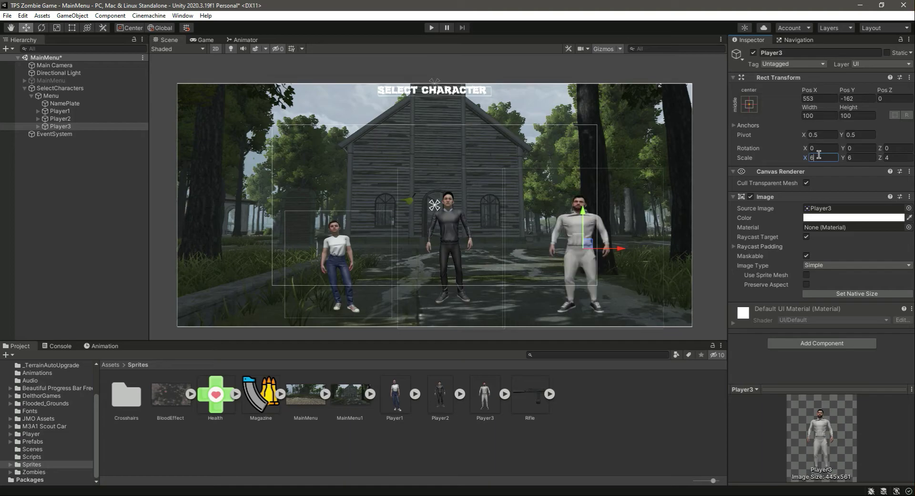
pyautogui.click(895, 158)
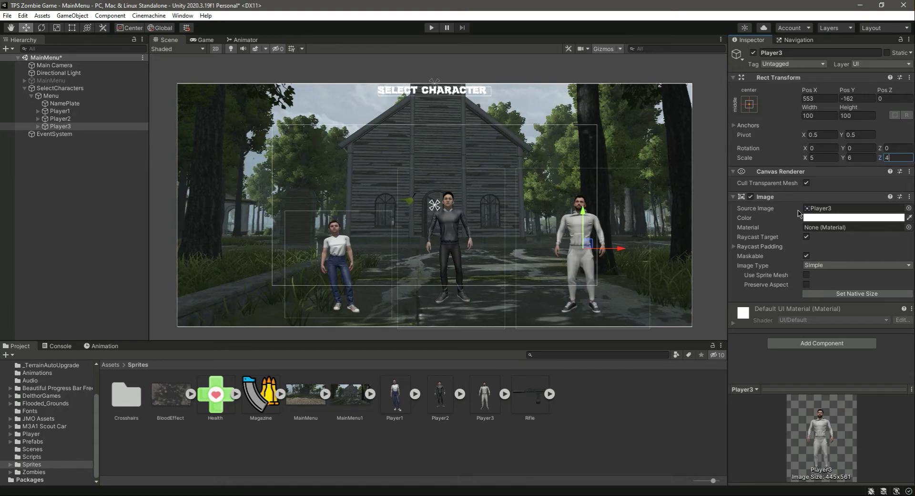
pyautogui.hotkey('ctrl', 's')
# Resize Player3's transparent button to frame the figure, about 48 wide and 79 high, and save the scene.
pyautogui.click(38, 127)
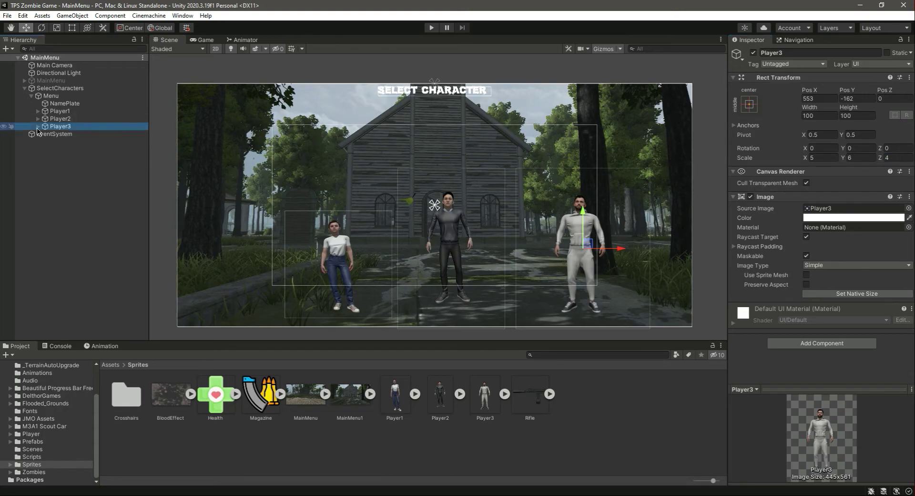
pyautogui.click(72, 28)
pyautogui.moveTo(595, 308); pyautogui.dragTo(596, 317)
pyautogui.moveTo(592, 184); pyautogui.dragTo(592, 190)
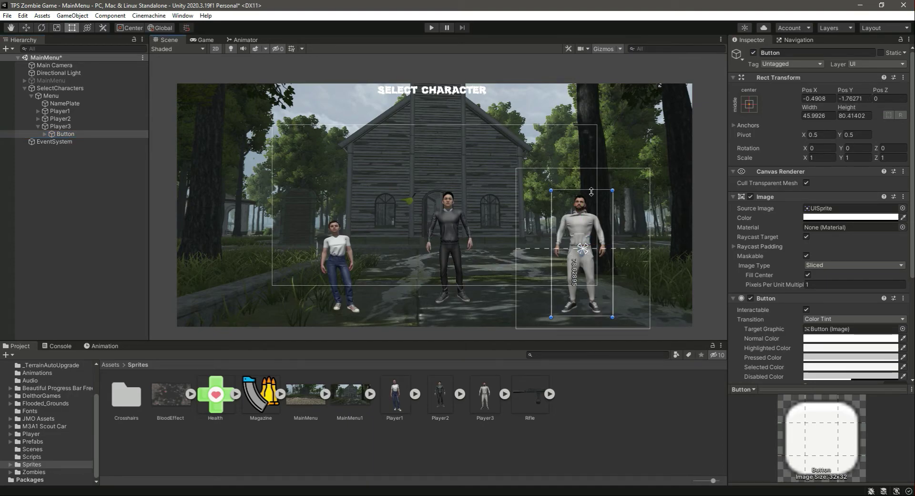
pyautogui.moveTo(552, 266); pyautogui.dragTo(549, 266)
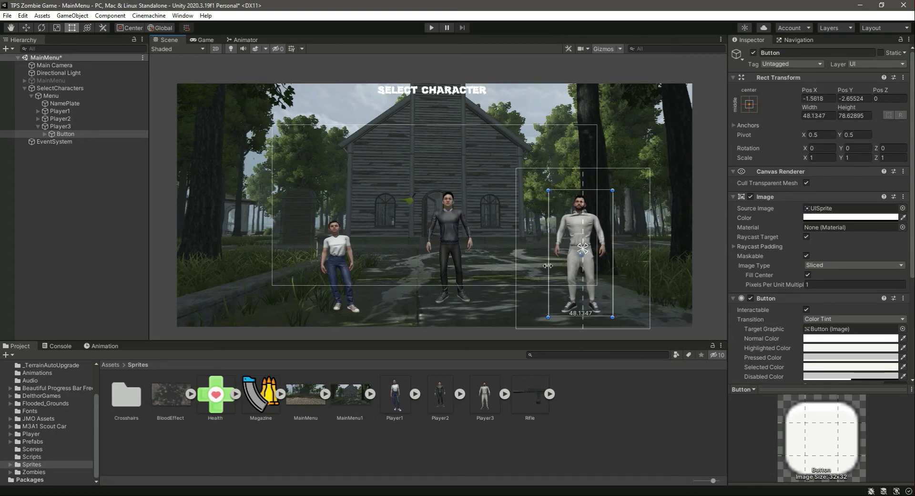
pyautogui.click(38, 126)
pyautogui.click(58, 127)
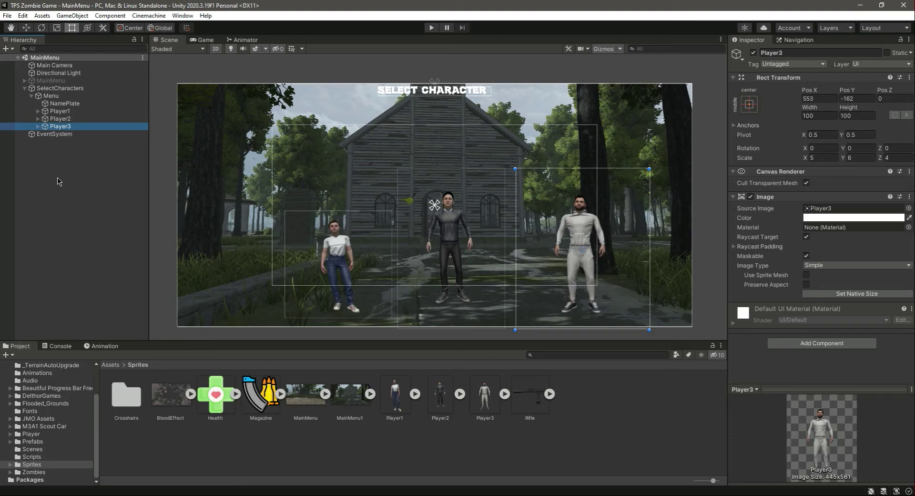
# Review the SelectCharacters canvas, its Menu and the NamePlate's Text and Animator components, and play-test the character selection screen.
pyautogui.click(31, 95)
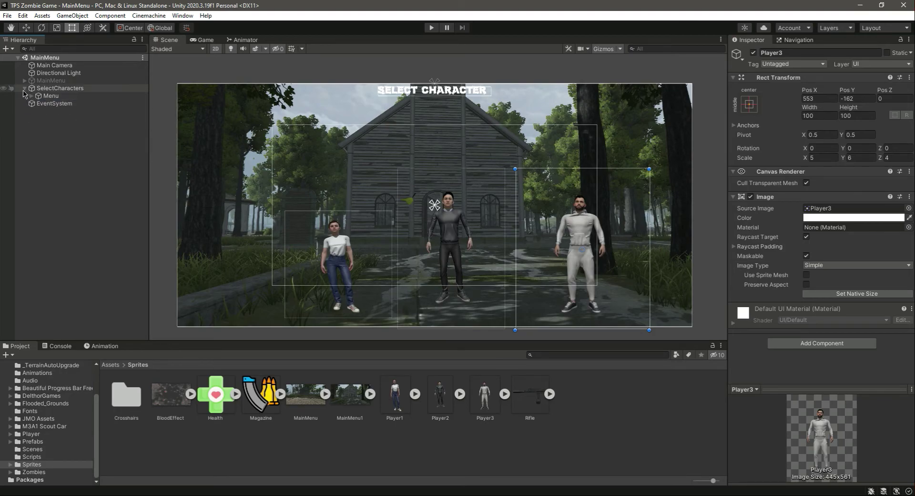
pyautogui.click(25, 90)
pyautogui.click(50, 89)
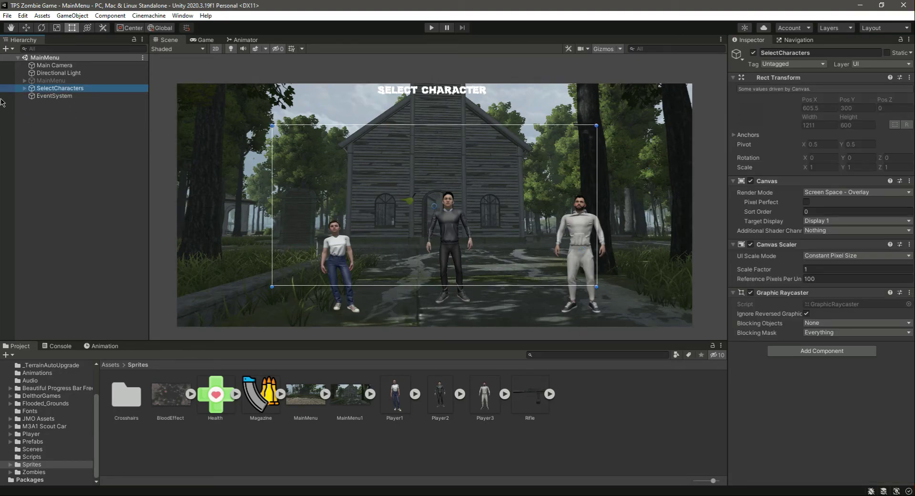
pyautogui.click(25, 88)
pyautogui.click(48, 96)
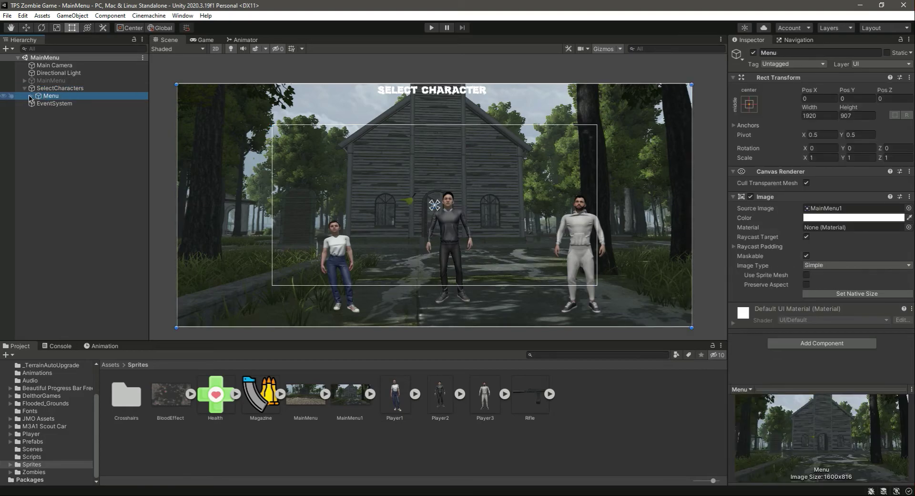
pyautogui.click(31, 96)
pyautogui.click(63, 104)
pyautogui.scroll(-3, 838, 353)
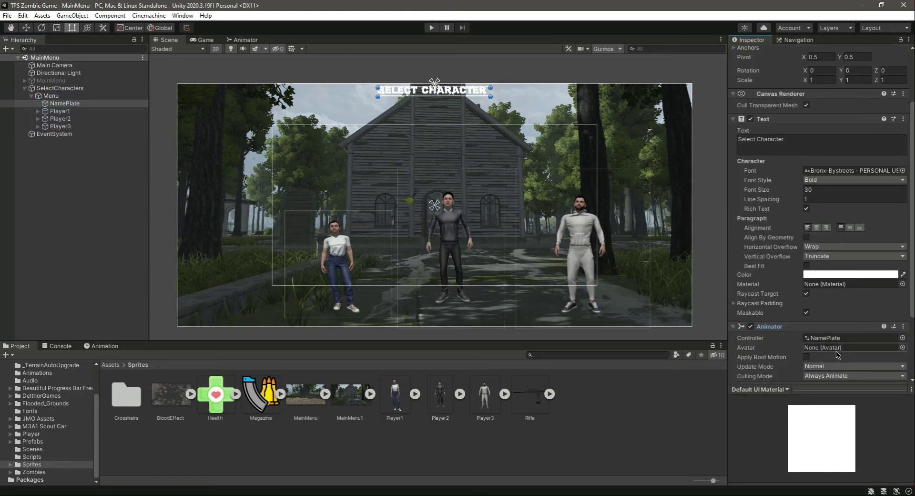
pyautogui.click(735, 327)
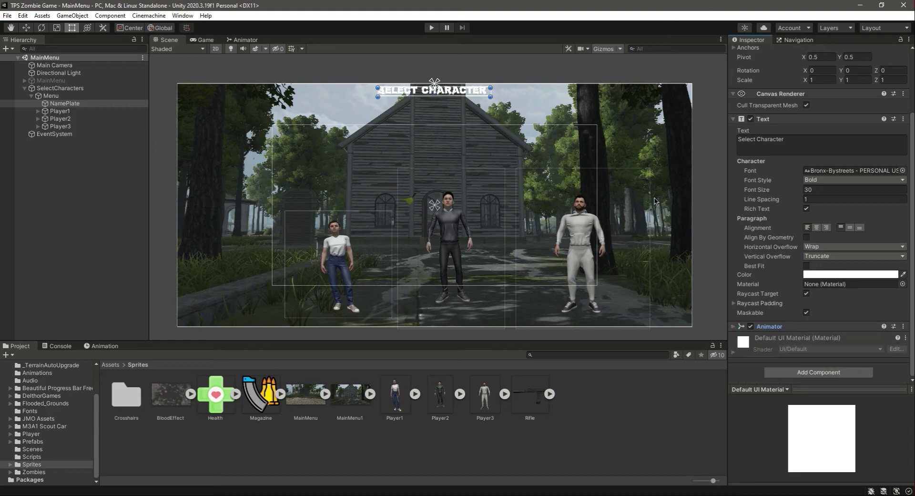
pyautogui.click(432, 28)
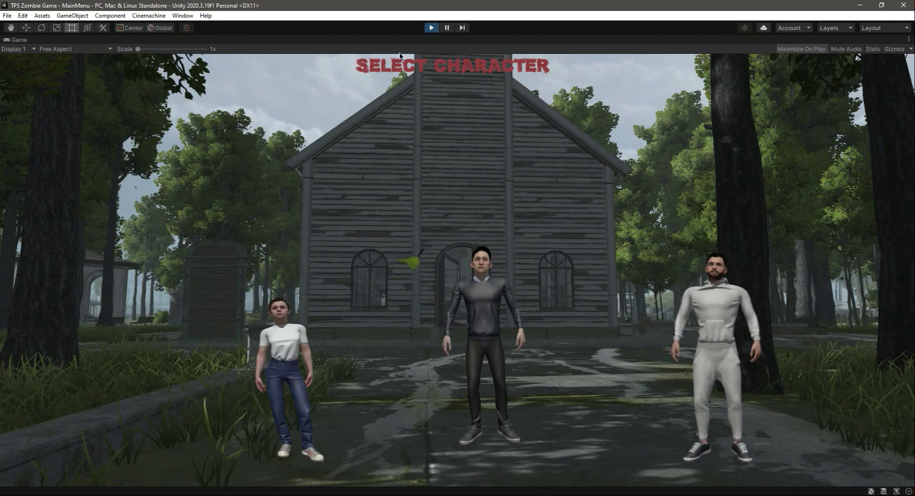
pyautogui.click(431, 28)
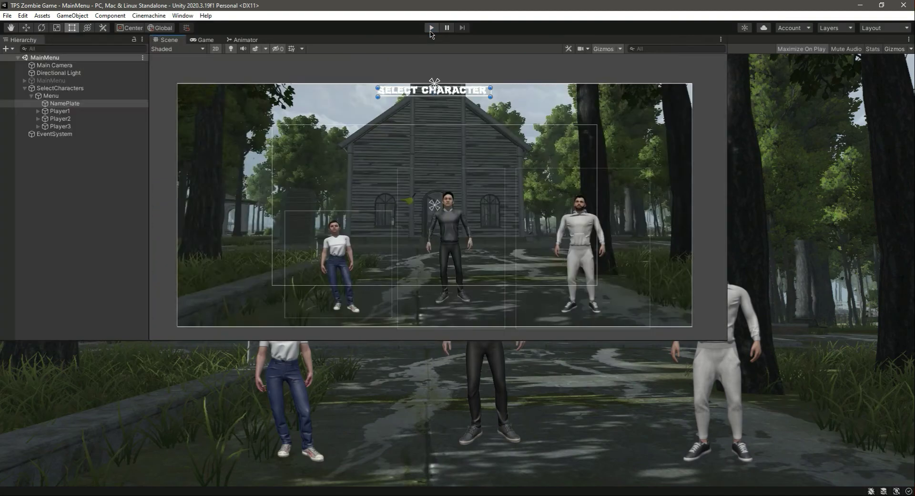
# Deactivate the SelectCharacters canvas, reactivate the MainMenu canvas, and save the scene.
pyautogui.click(25, 88)
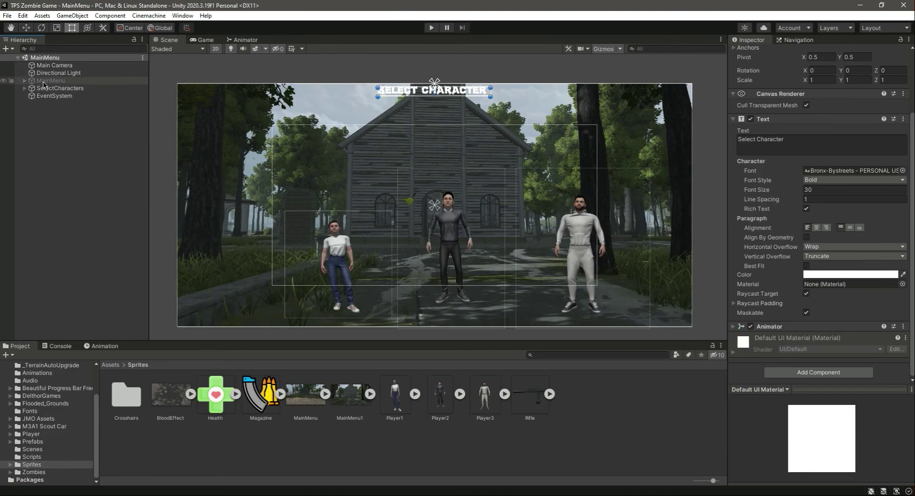
pyautogui.click(57, 88)
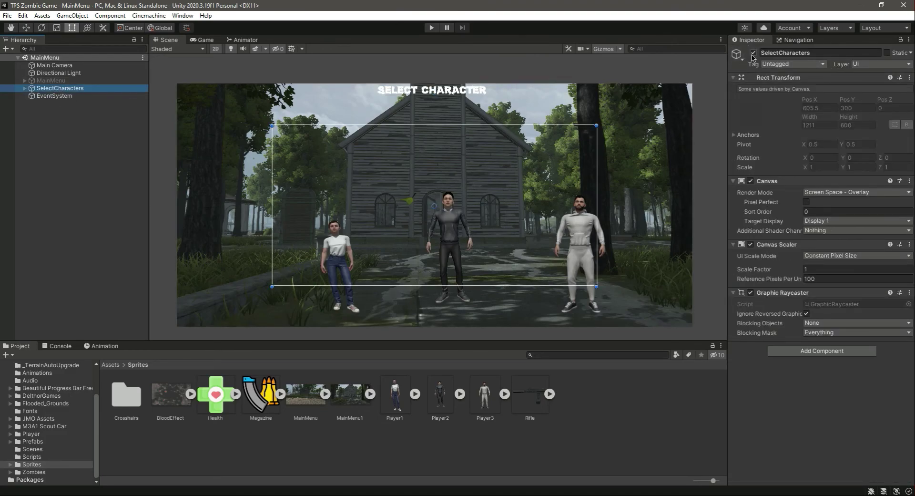
pyautogui.click(754, 53)
pyautogui.click(87, 80)
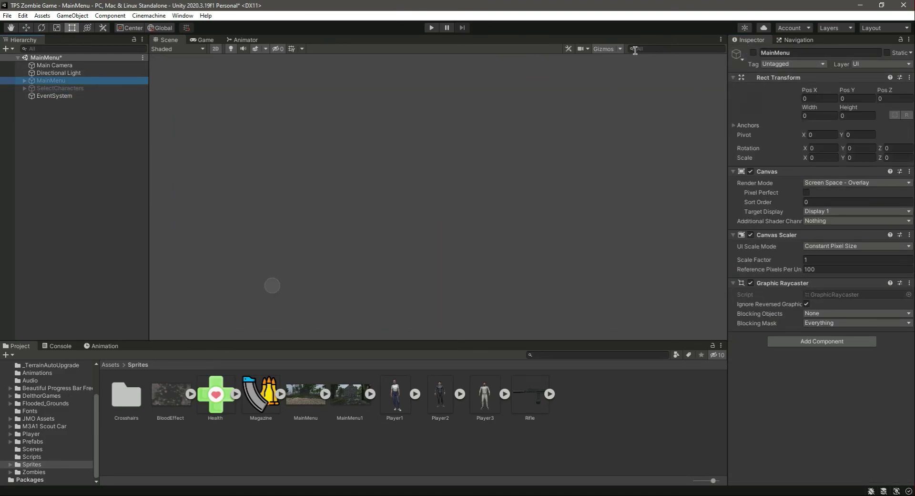
pyautogui.click(754, 53)
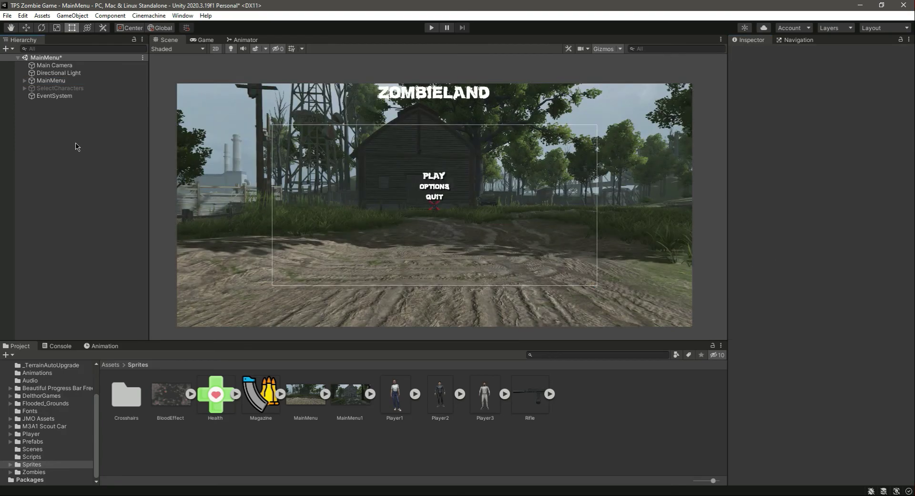
pyautogui.hotkey('ctrl', 's')
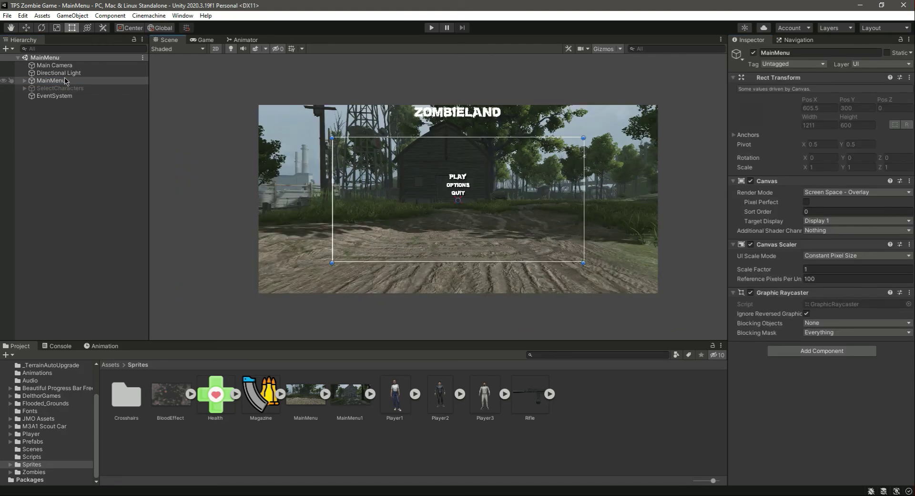